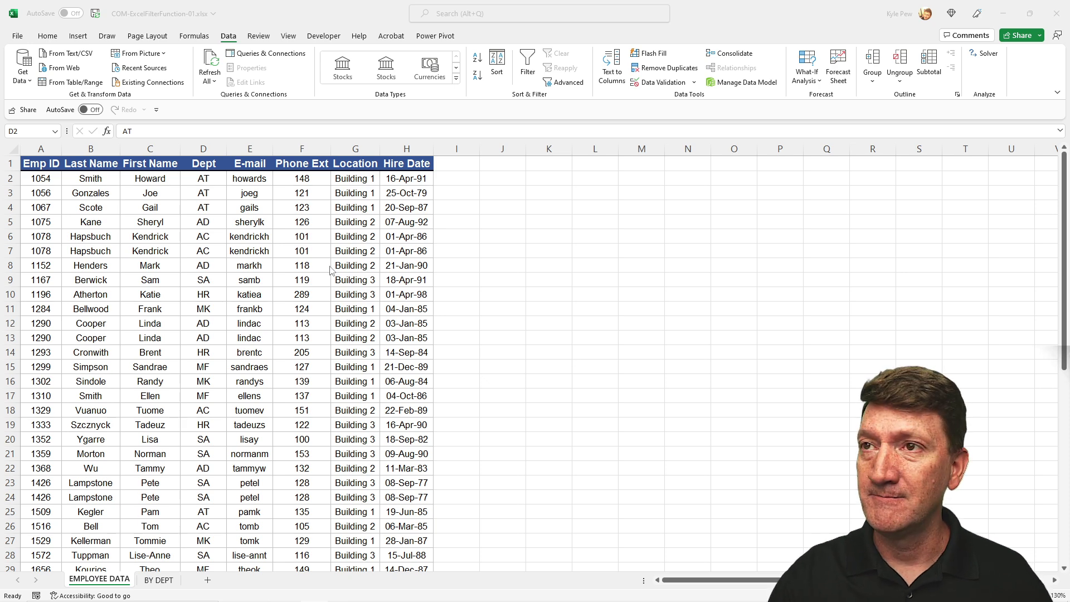
- Highlight the employee table, Dept column and sheet tabs, then show BY DEPT's MF listing
drag(14, 139, 442, 573)
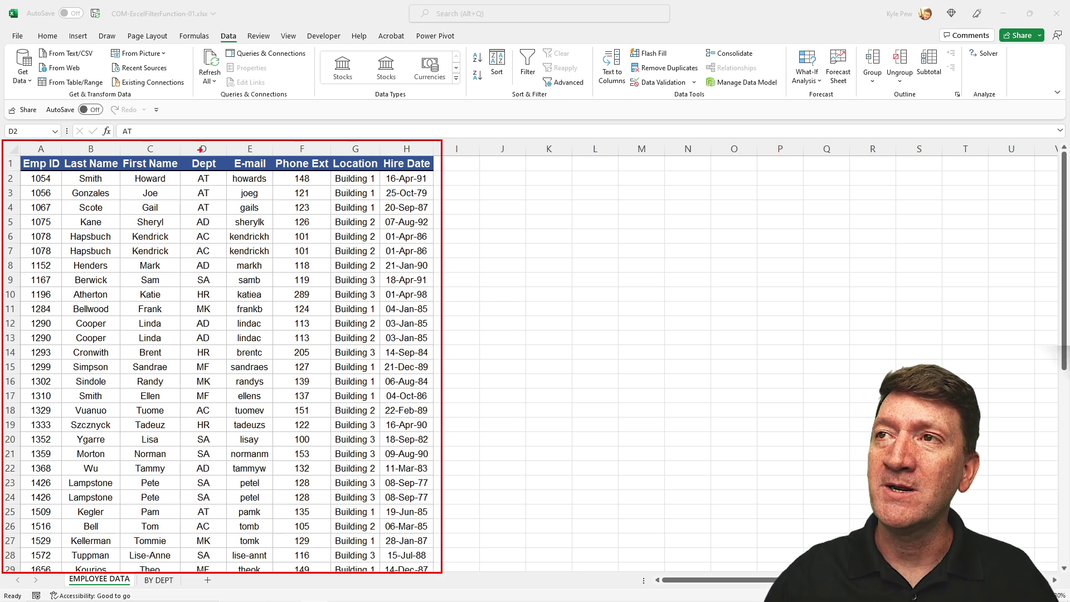
mouse_move(181, 139)
mouse_down()
mouse_move(226, 435)
mouse_move(225, 572)
mouse_up()
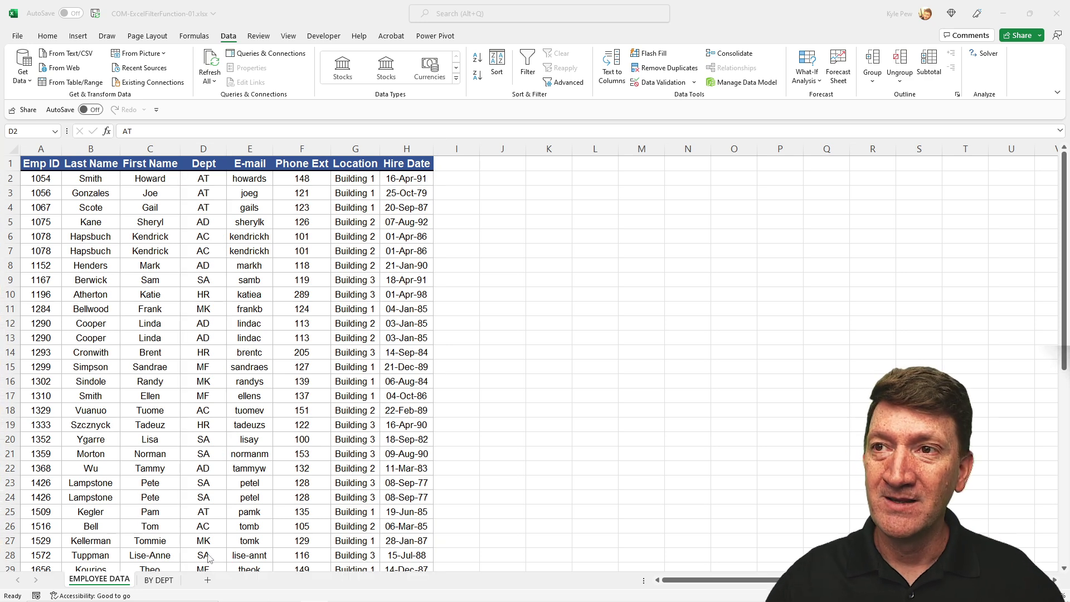
drag(113, 567, 169, 499)
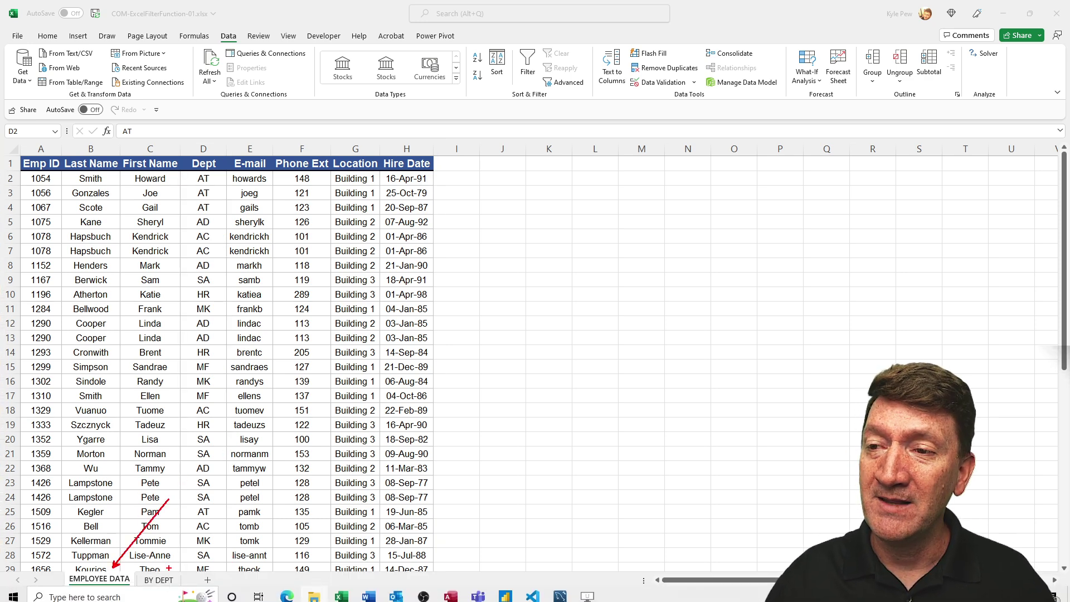
drag(169, 568, 265, 470)
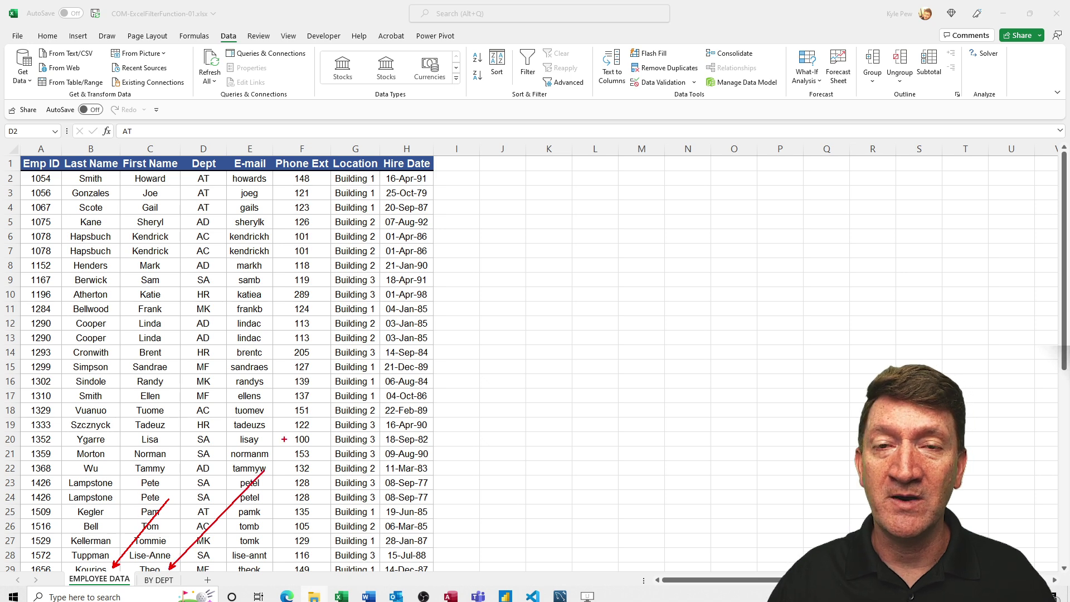
key(Escape)
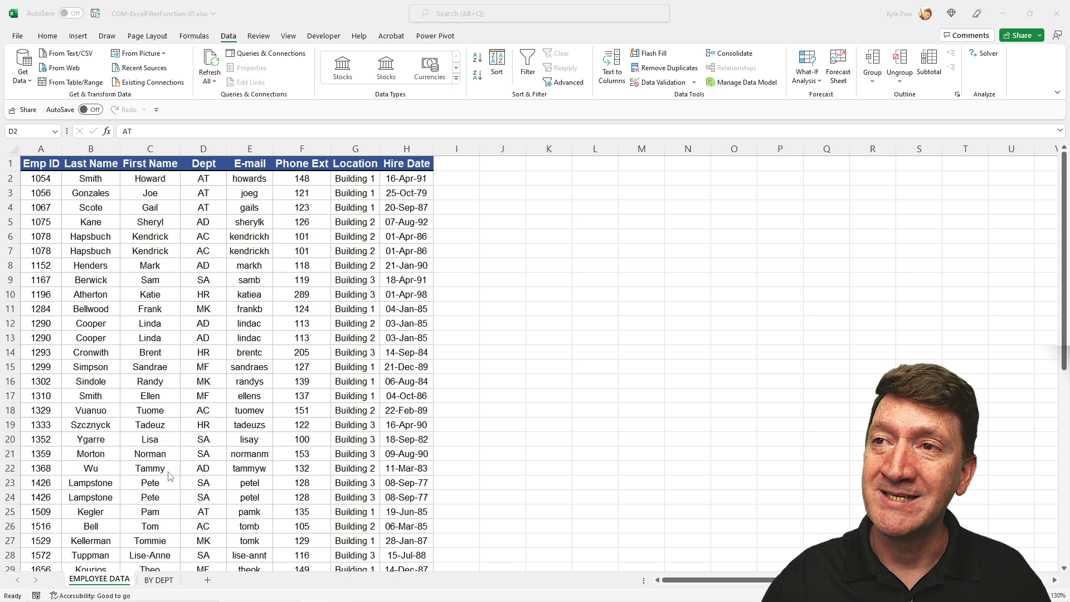
click(159, 580)
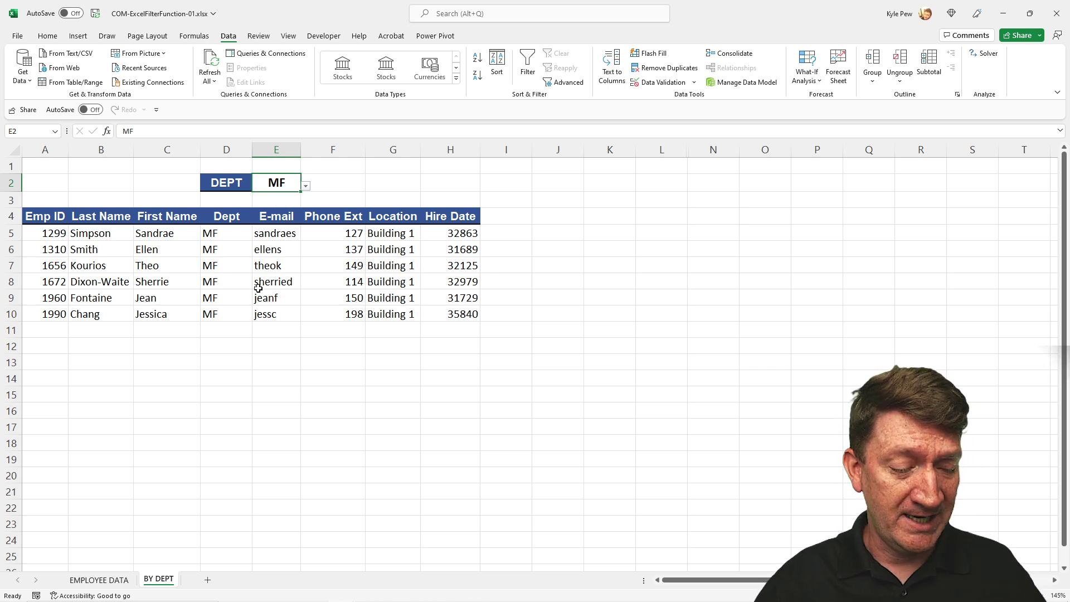
- Point out the filtered Dept values and E2, then choose department AT in E2
drag(193, 215, 248, 348)
drag(300, 177, 364, 147)
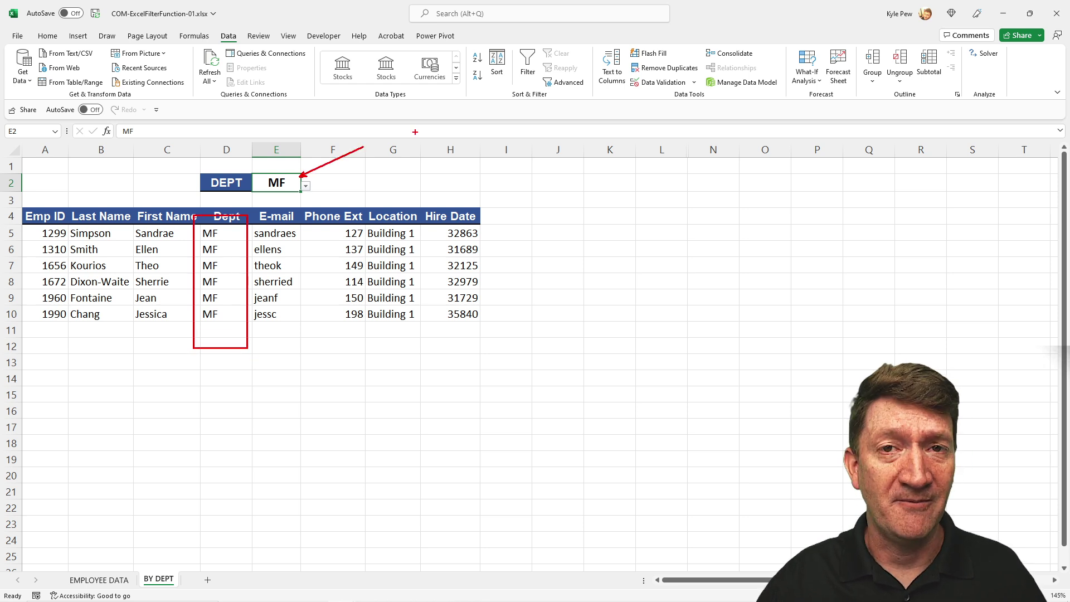
key(Escape)
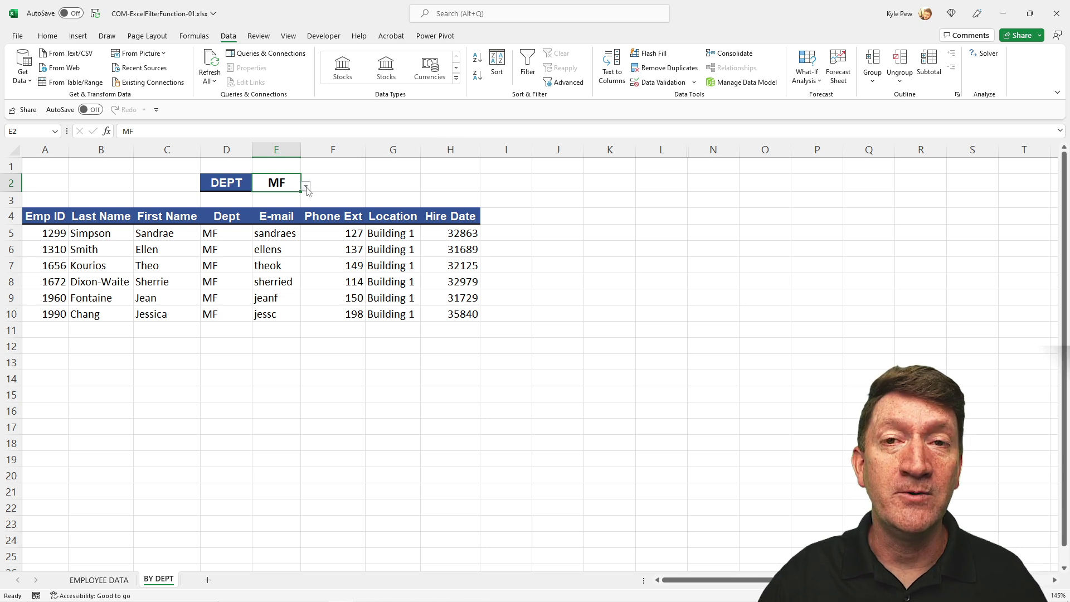
click(306, 188)
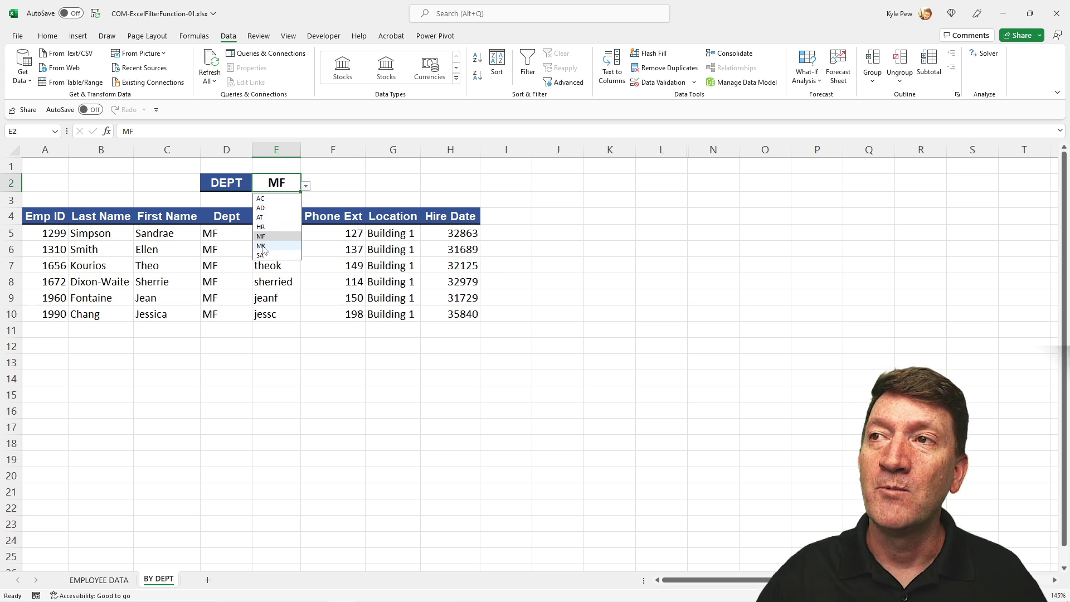
click(265, 218)
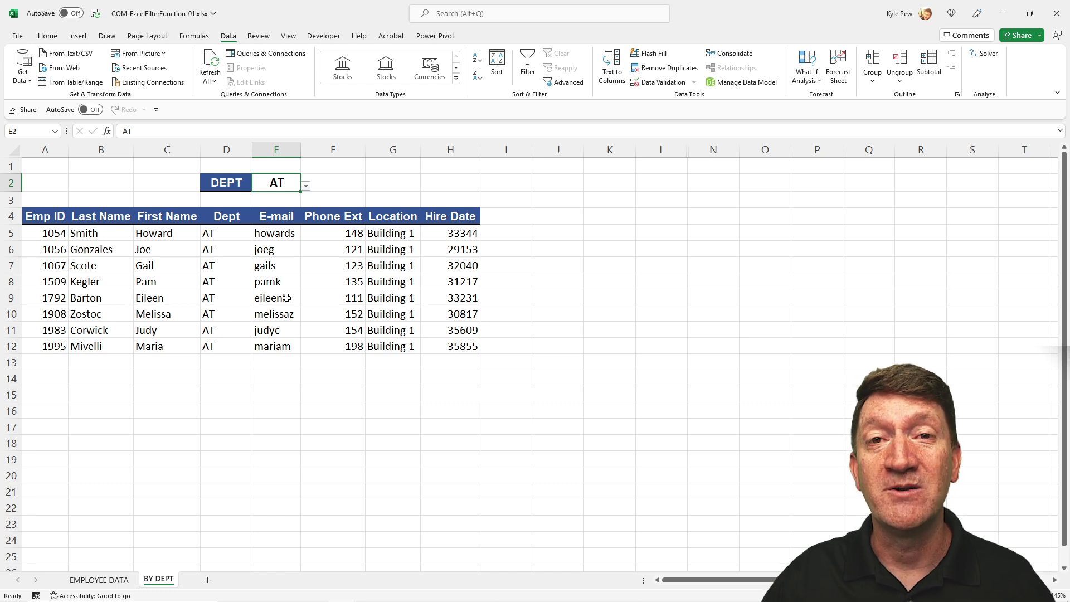
- Check EMPLOYEE DATA, return to BY DEPT and choose department MK in E2
click(101, 579)
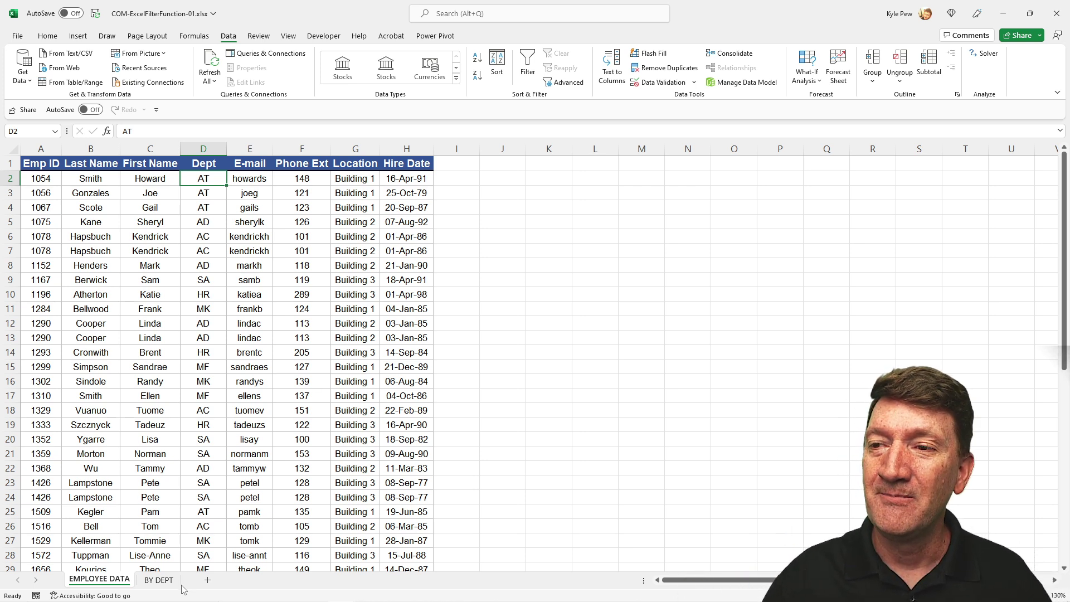
click(159, 580)
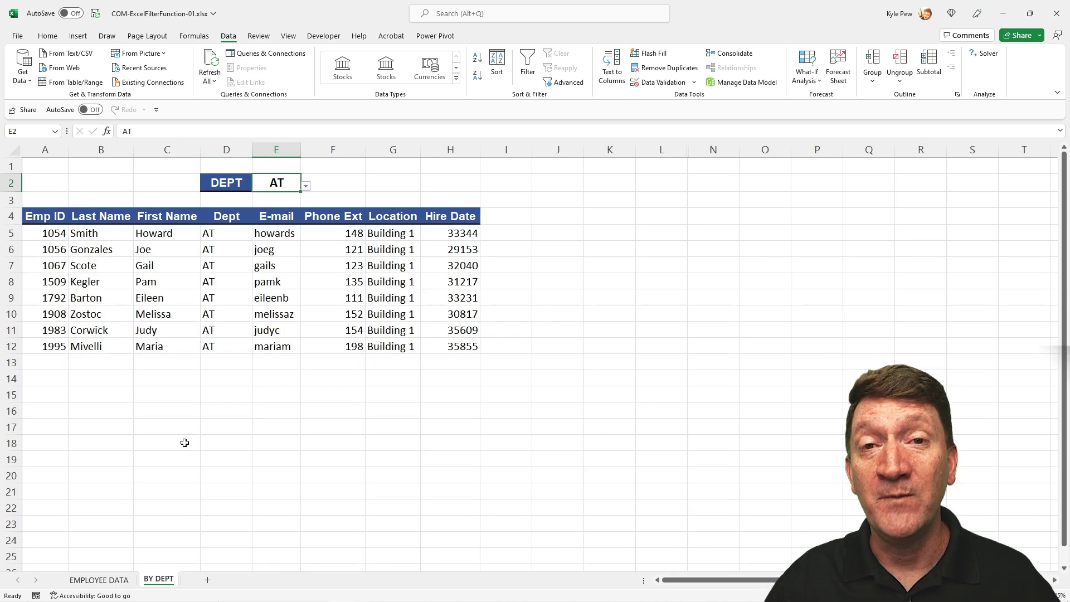
click(307, 190)
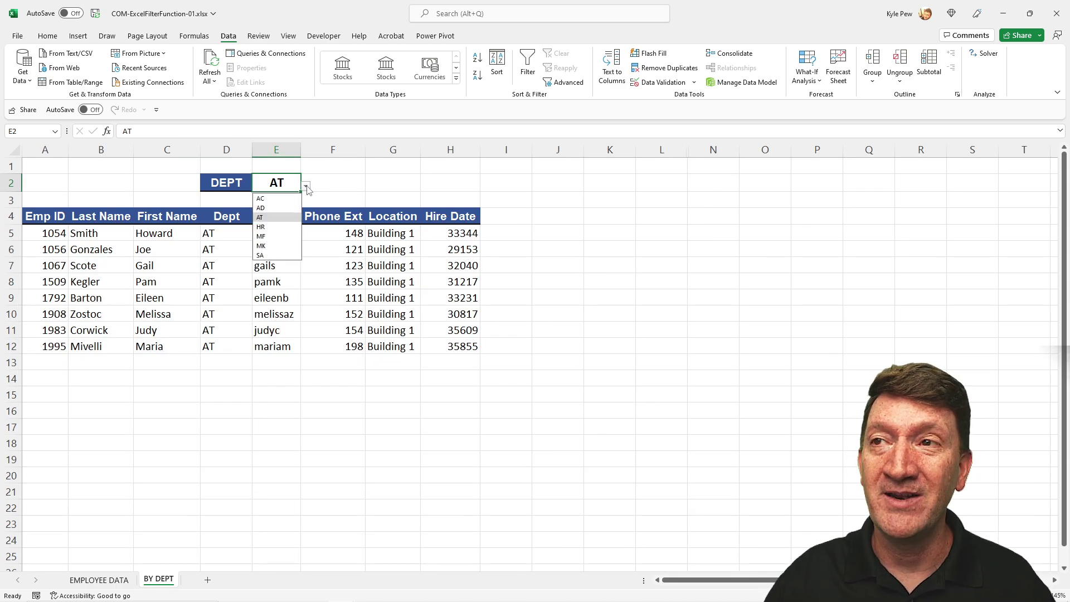
click(260, 246)
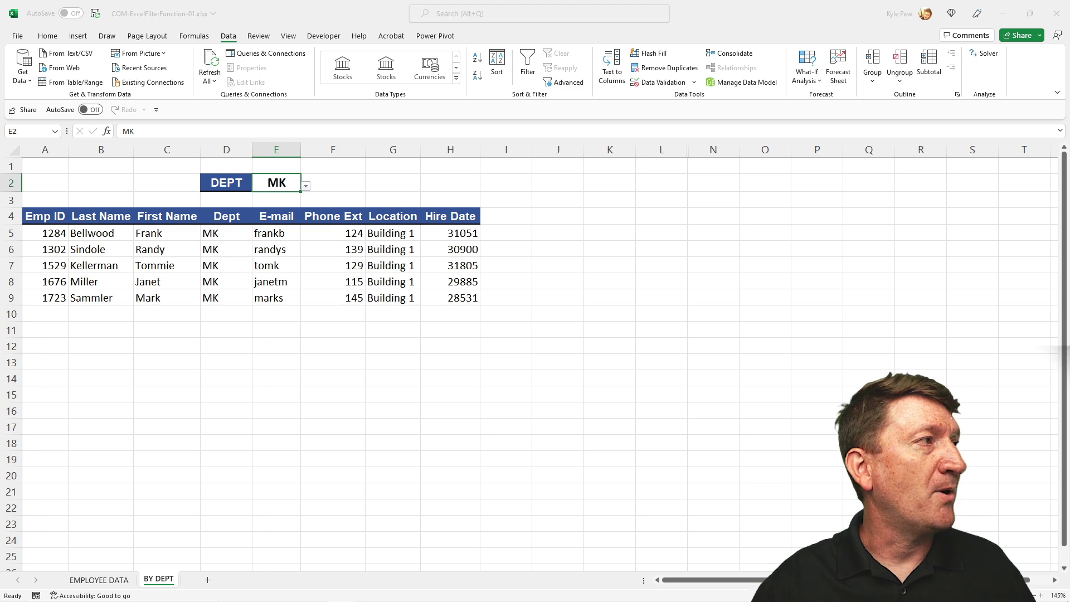
drag(0, 90, 1, 21)
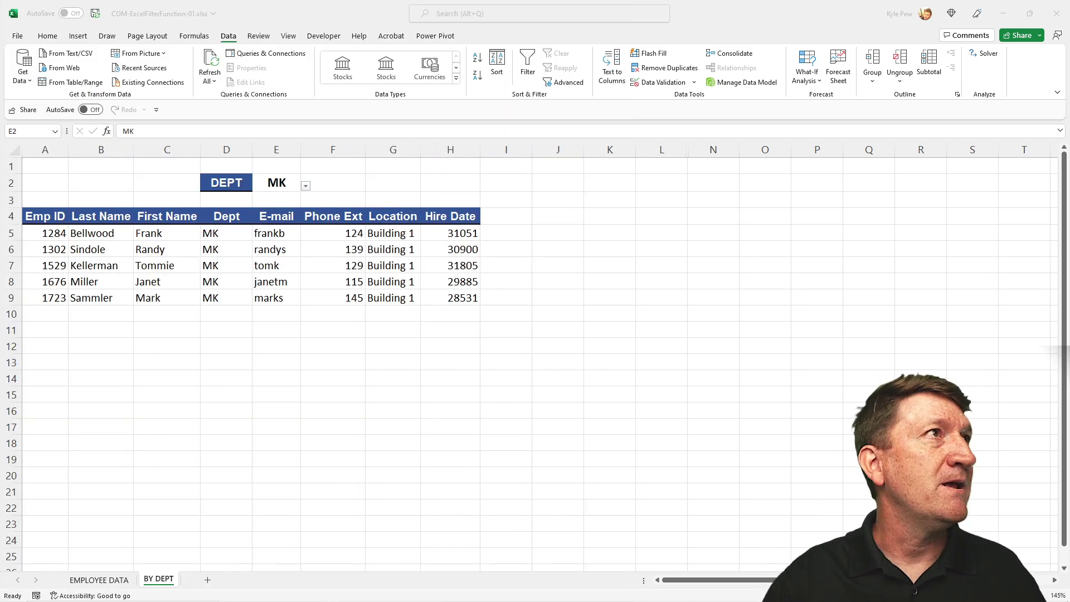
- Bring the ExcelFilterFunction-01 workbook into view and select A5 on its empty BY DEPT sheet
drag(0, 25, 737, 0)
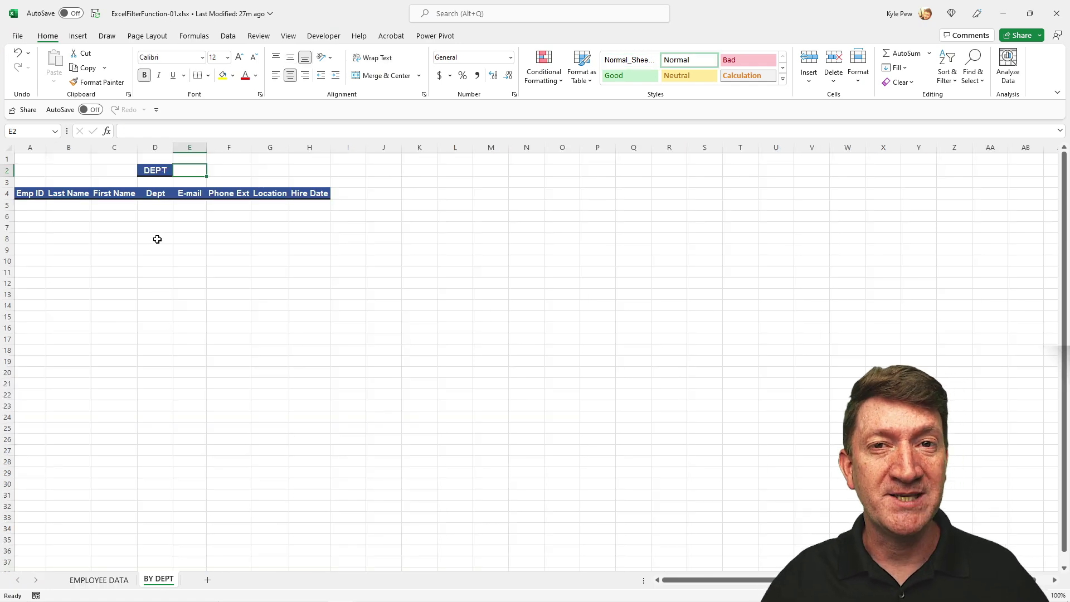
click(21, 204)
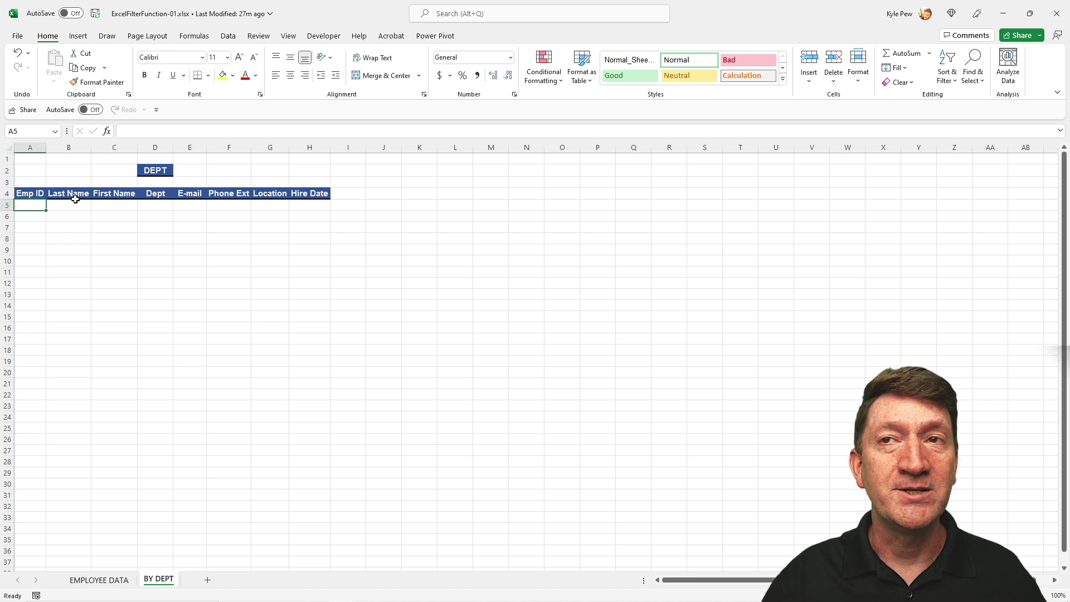
click(100, 581)
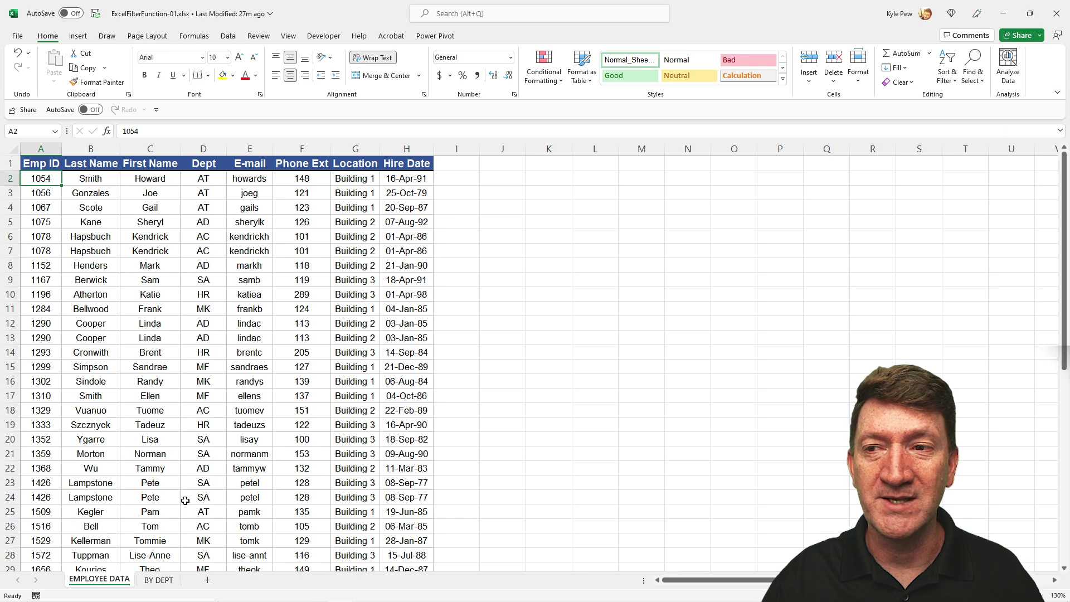
click(159, 580)
ctrl+scroll(107, 234, up, 3)
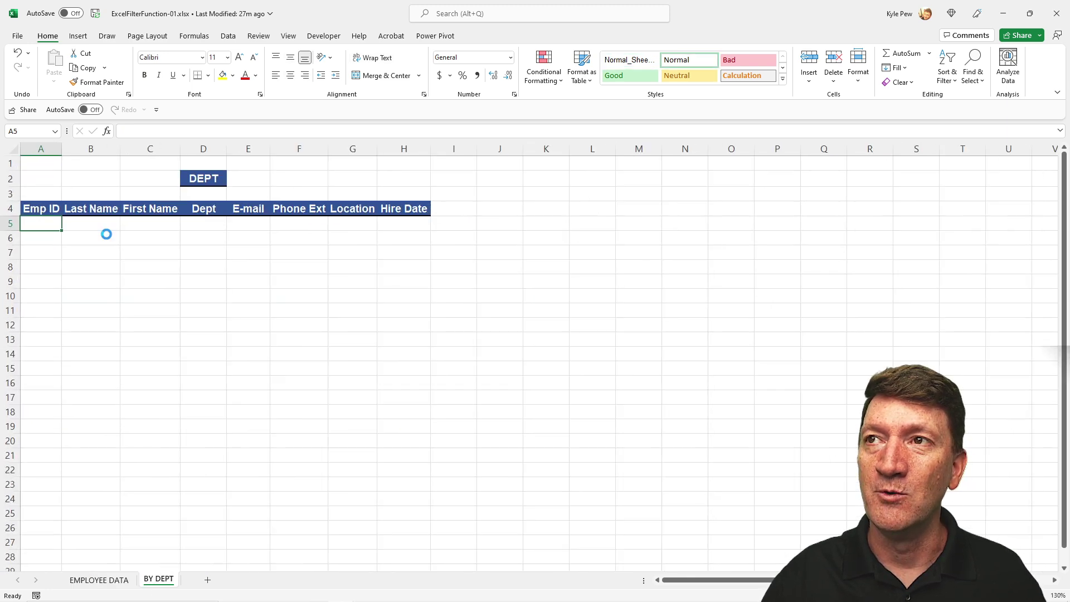
ctrl+scroll(100, 233, up, 1)
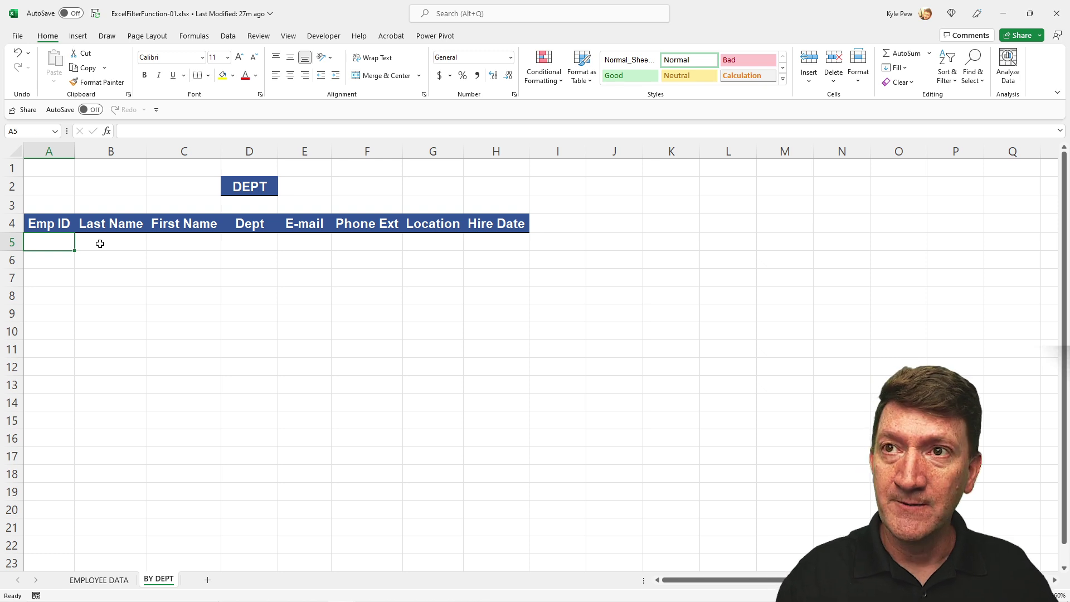
- Begin =filter( in A5 and annotate its array and if_empty arguments in the tooltip
text(=filter)
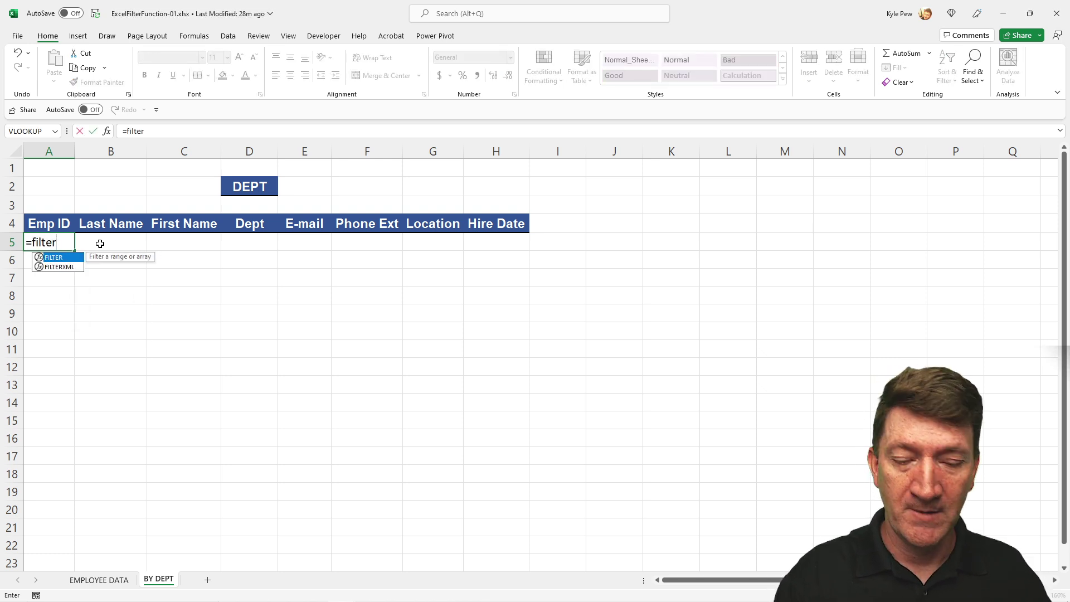
text(()
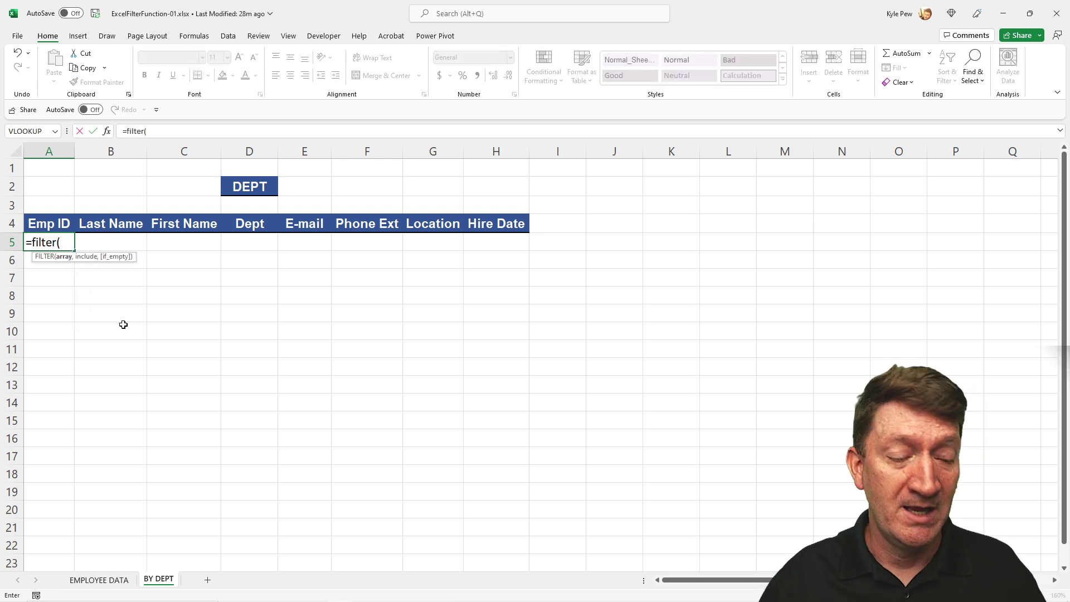
key(ctrl+2)
mouse_move(64, 262)
mouse_down()
mouse_move(64, 315)
mouse_move(85, 329)
mouse_up()
drag(123, 268, 122, 343)
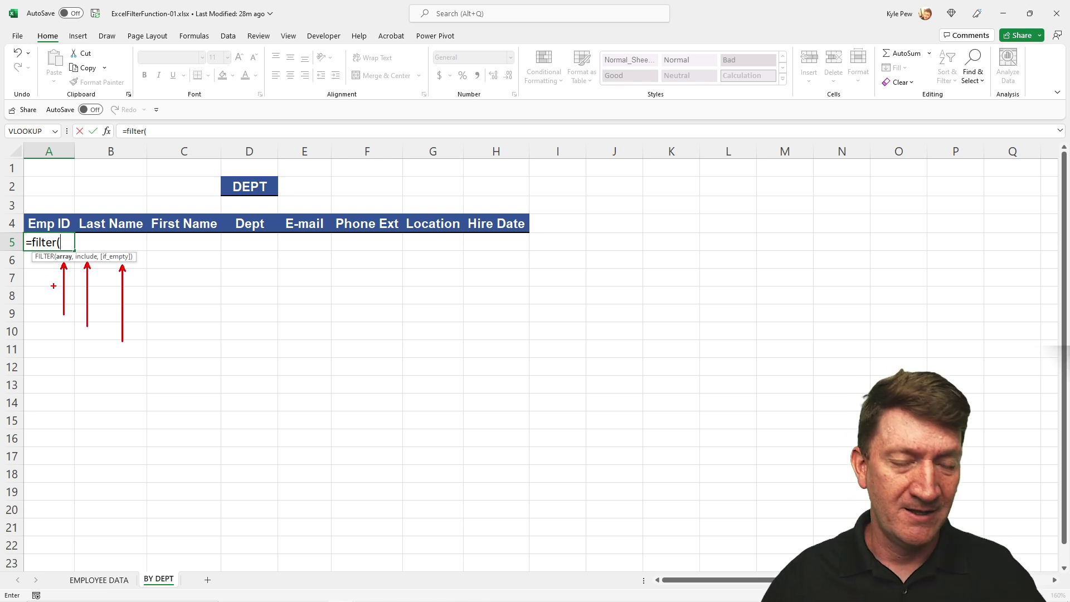
key(Escape)
- Set the FILTER array argument to 'EMPLOYEE DATA'!A2:H54, the full employee table
click(65, 241)
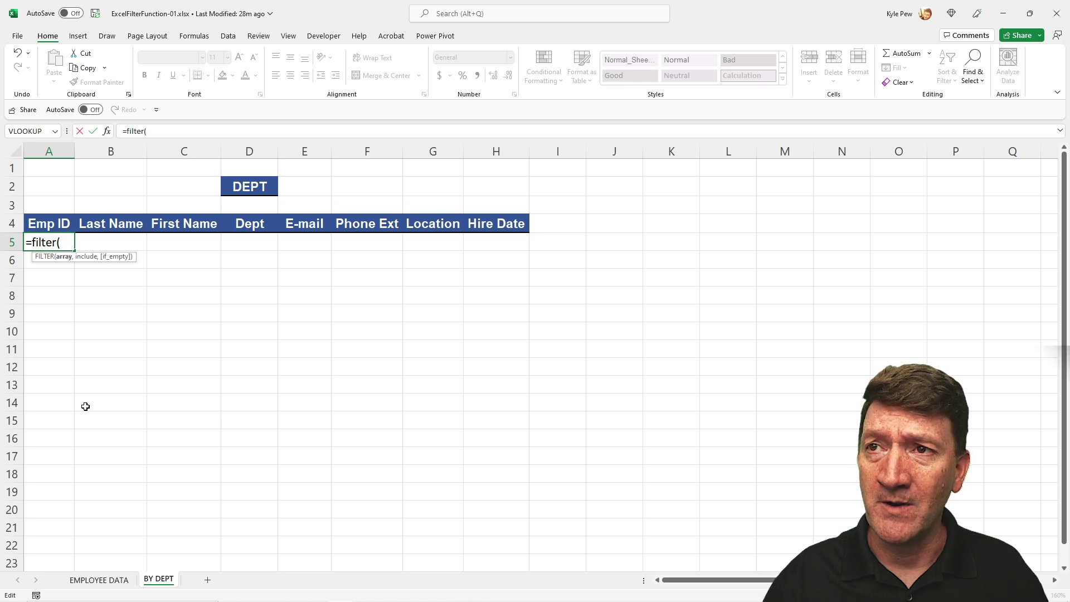
click(94, 581)
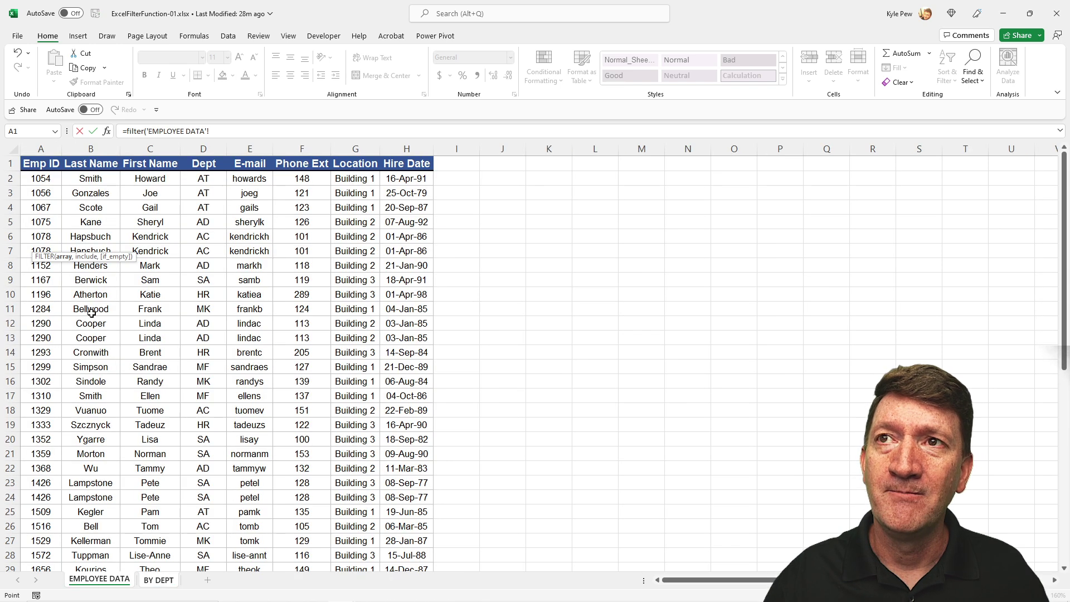
click(43, 180)
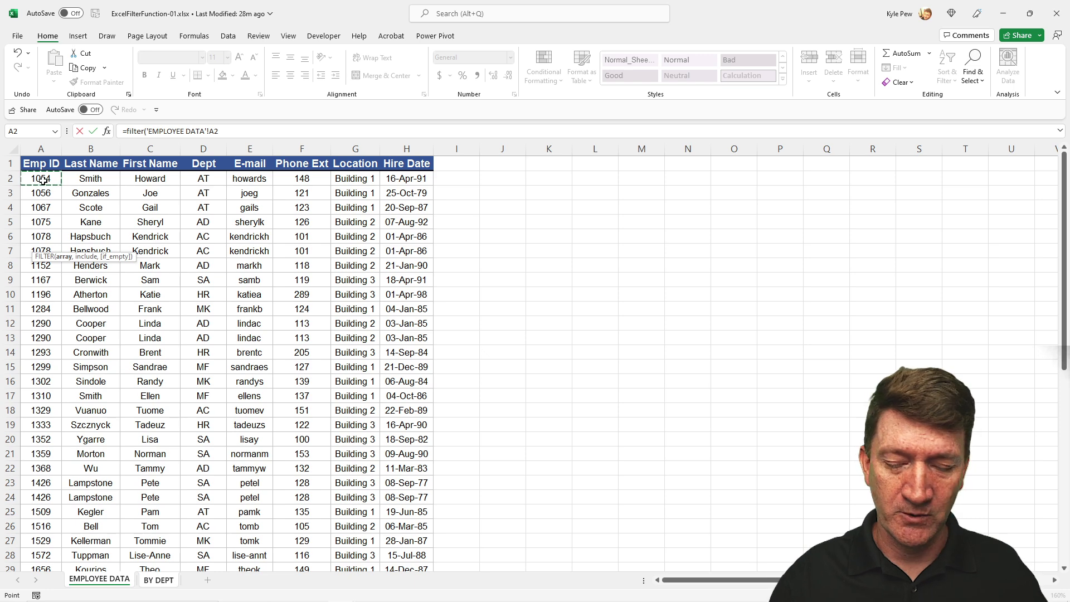
key(ctrl+shift+Down)
key(ctrl+shift+Right)
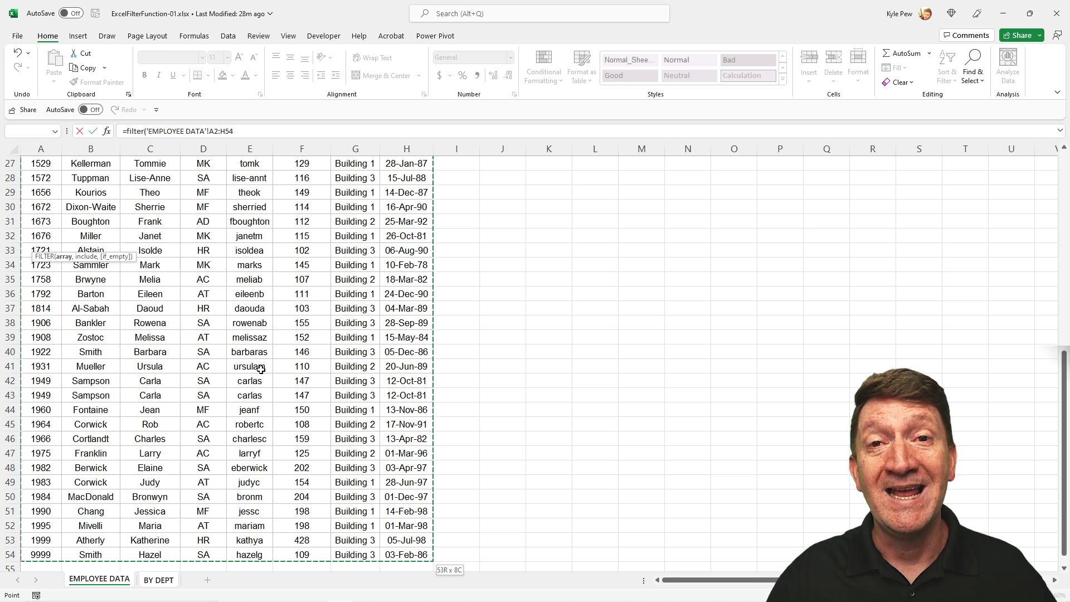
scroll(251, 367, up, 9)
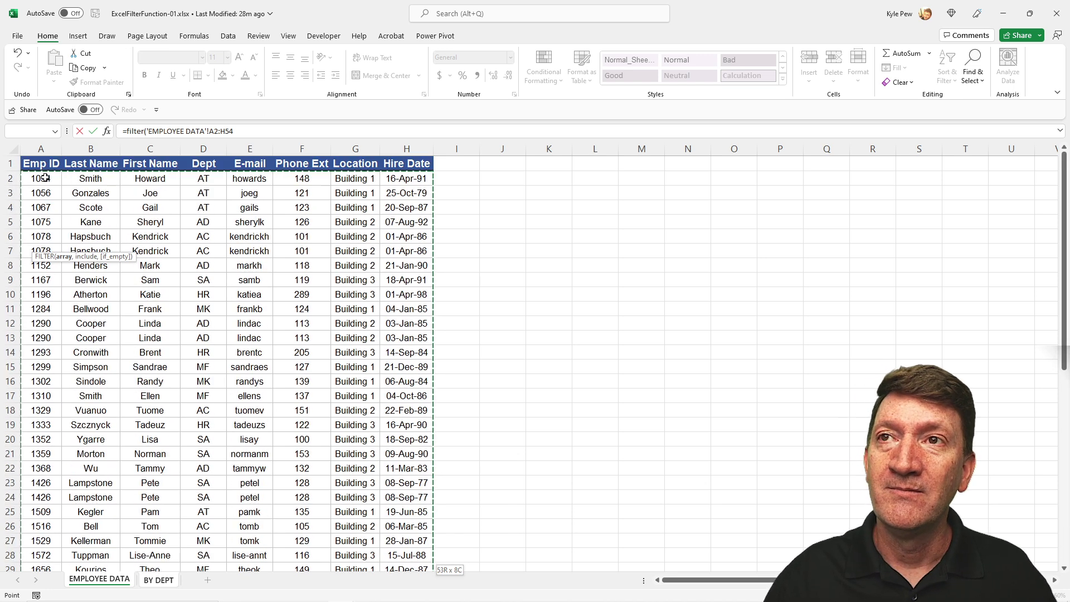
click(50, 178)
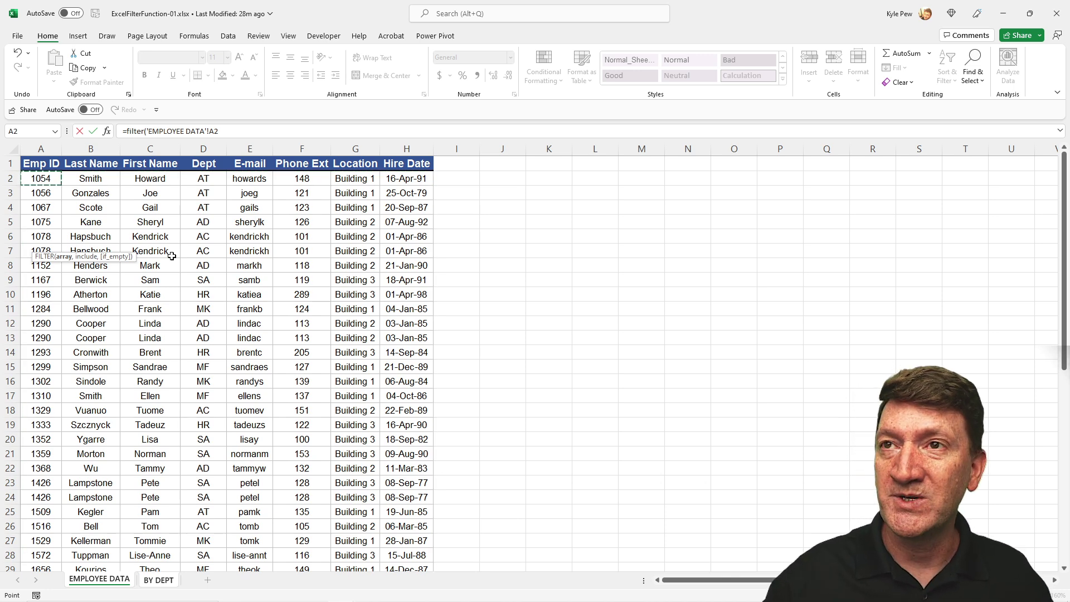
key(ctrl+shift+Down)
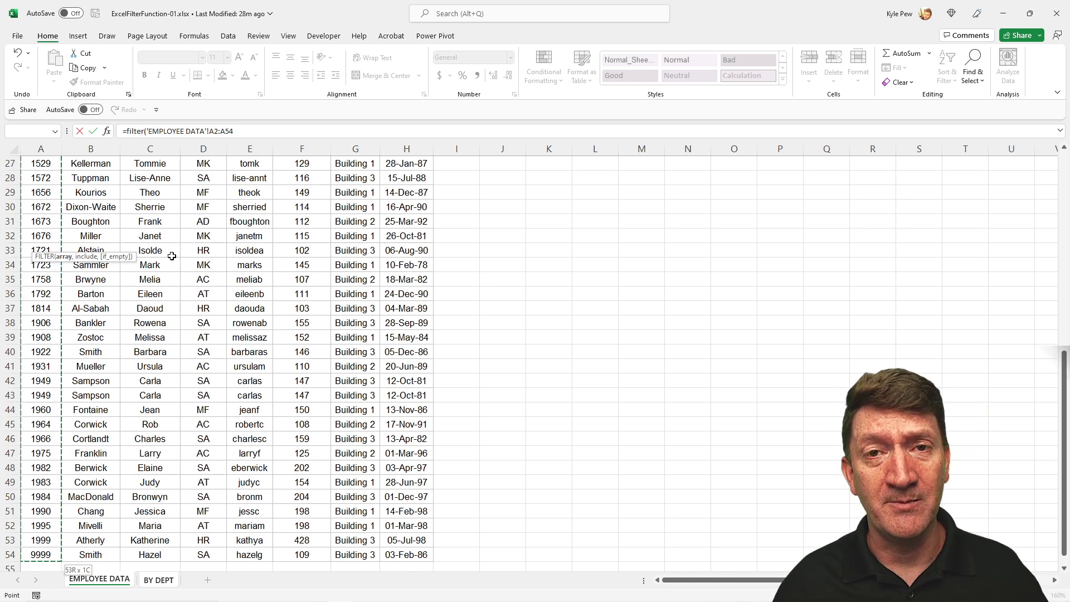
key(ctrl+shift+Right)
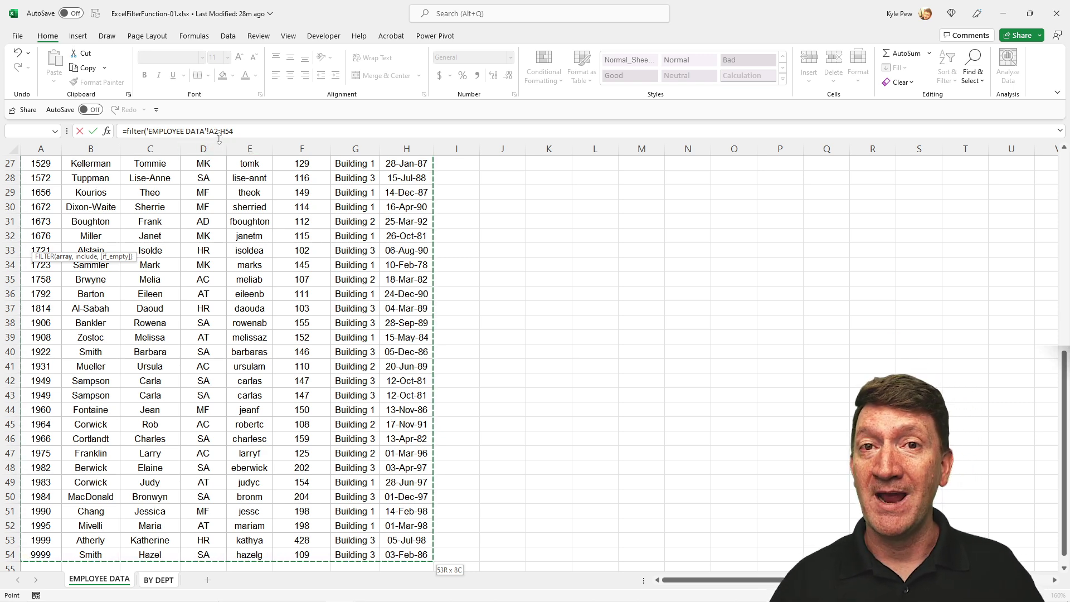
- Finish the FILTER with include 'EMPLOYEE DATA'!D2:D54="HR", spilling six HR employees
text(,)
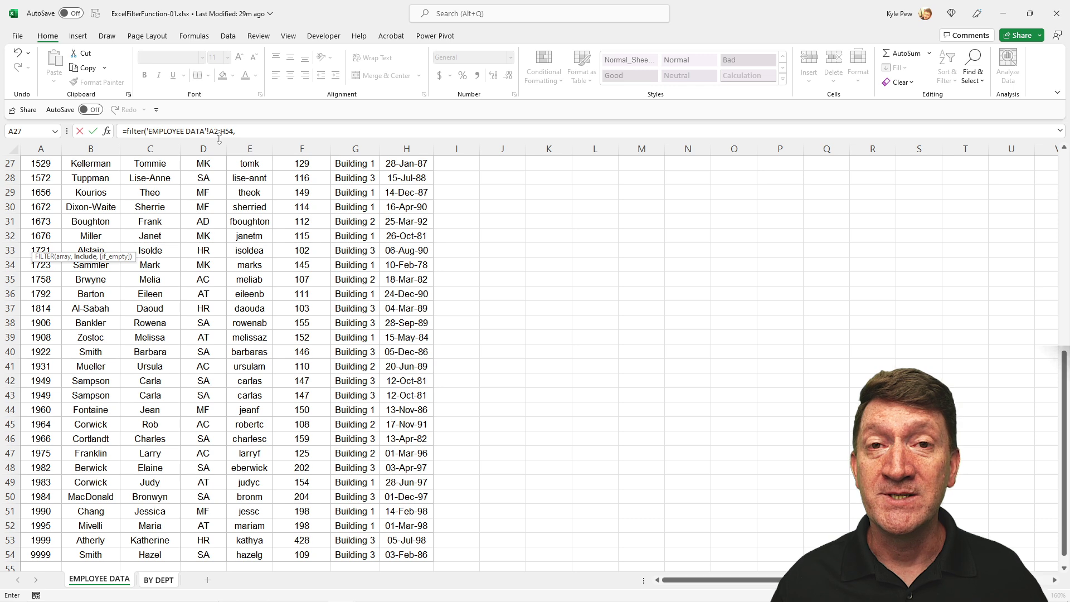
scroll(201, 285, up, 9)
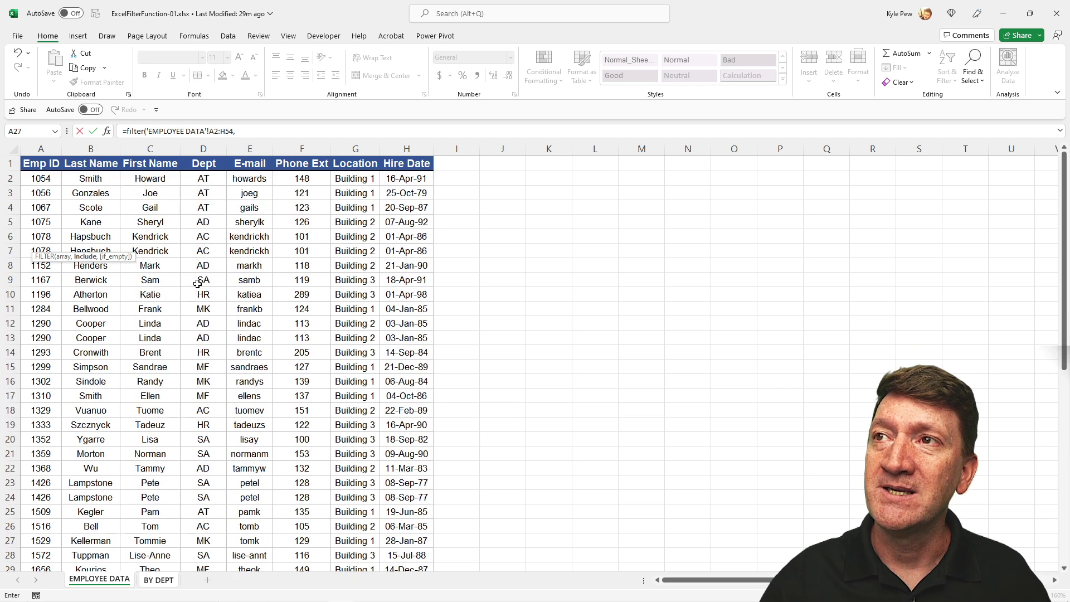
click(198, 178)
key(ctrl+shift+Down)
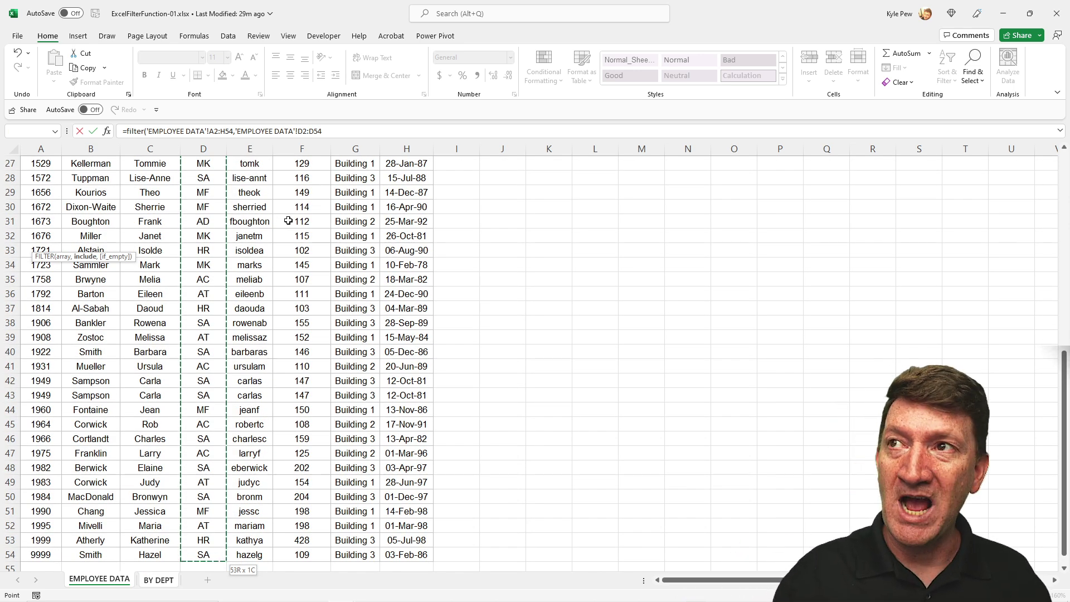
text(="HR)
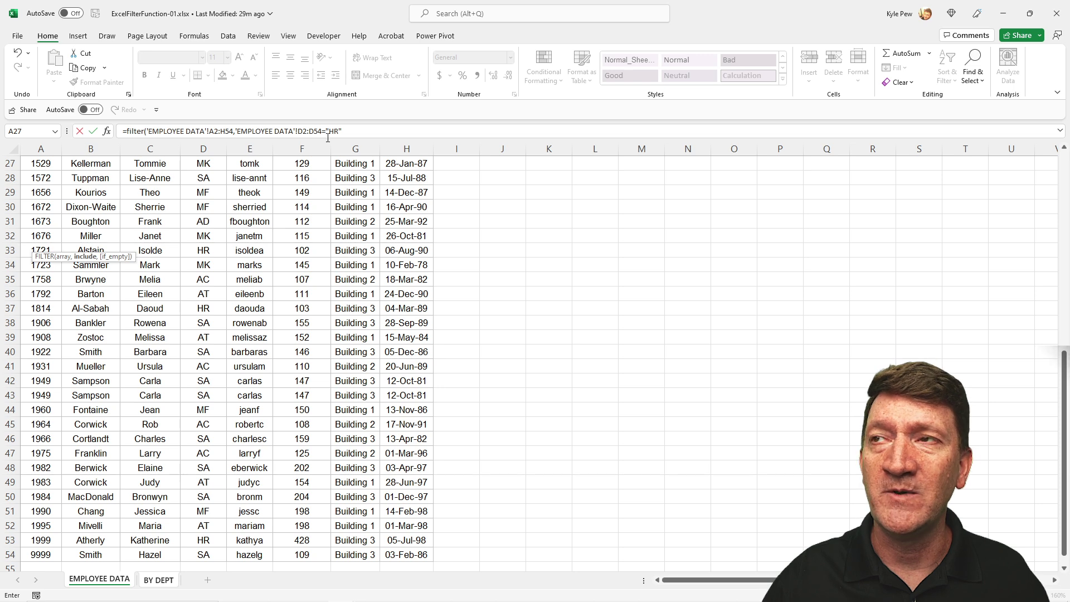
click(379, 128)
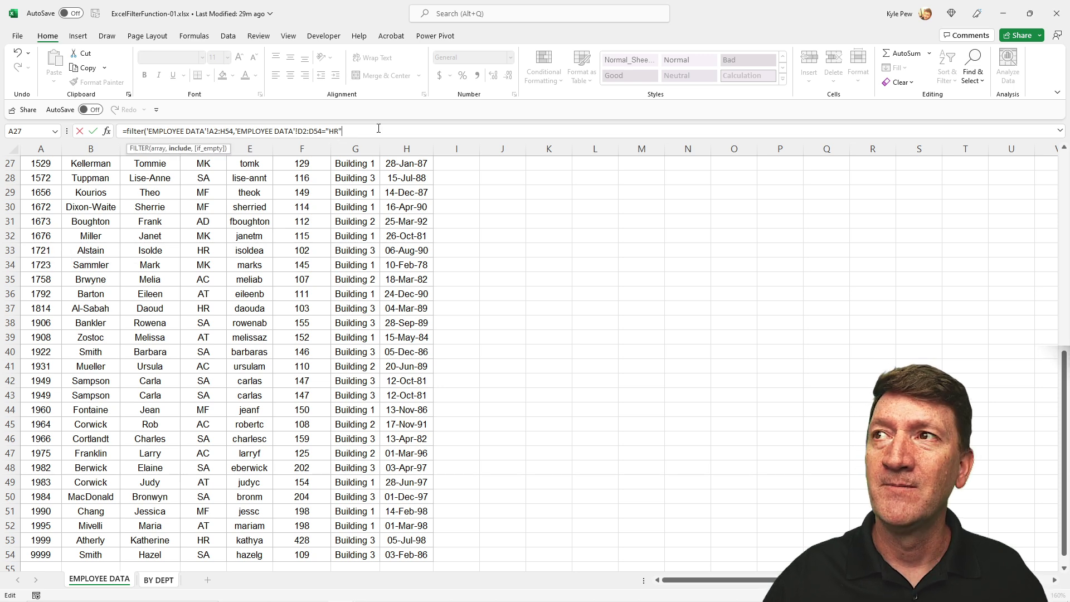
text())
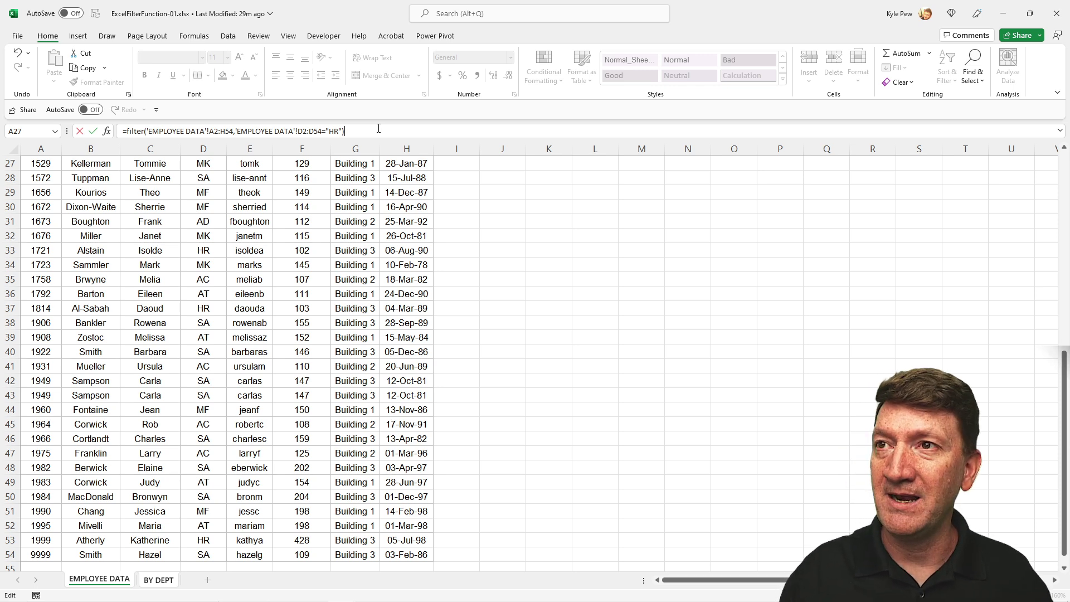
key(Return)
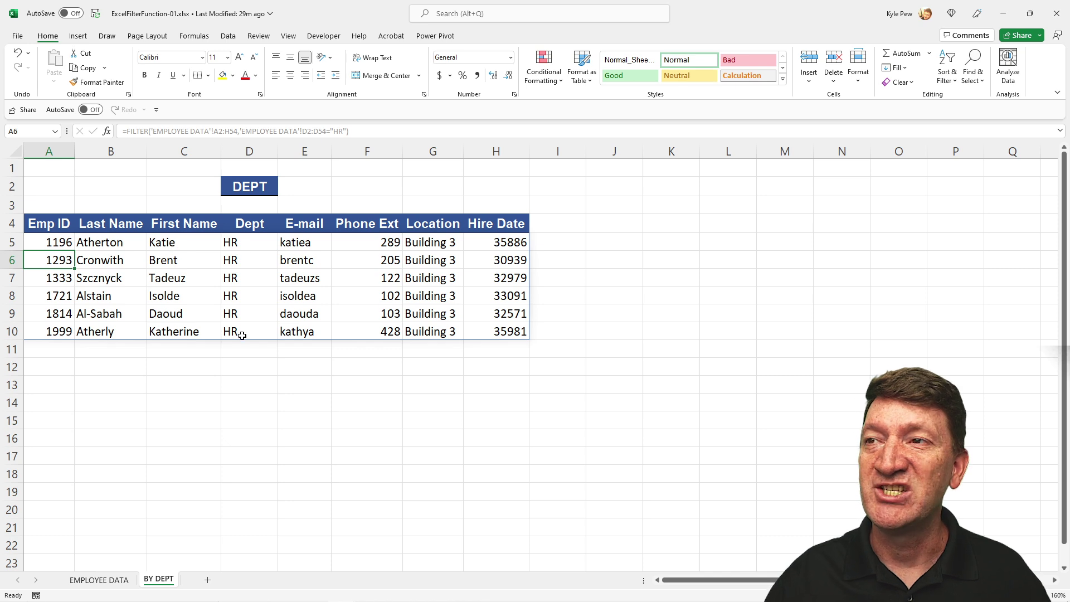
- Change the A5 FILTER criterion from "HR" to "AT", listing eight AT employees
click(62, 242)
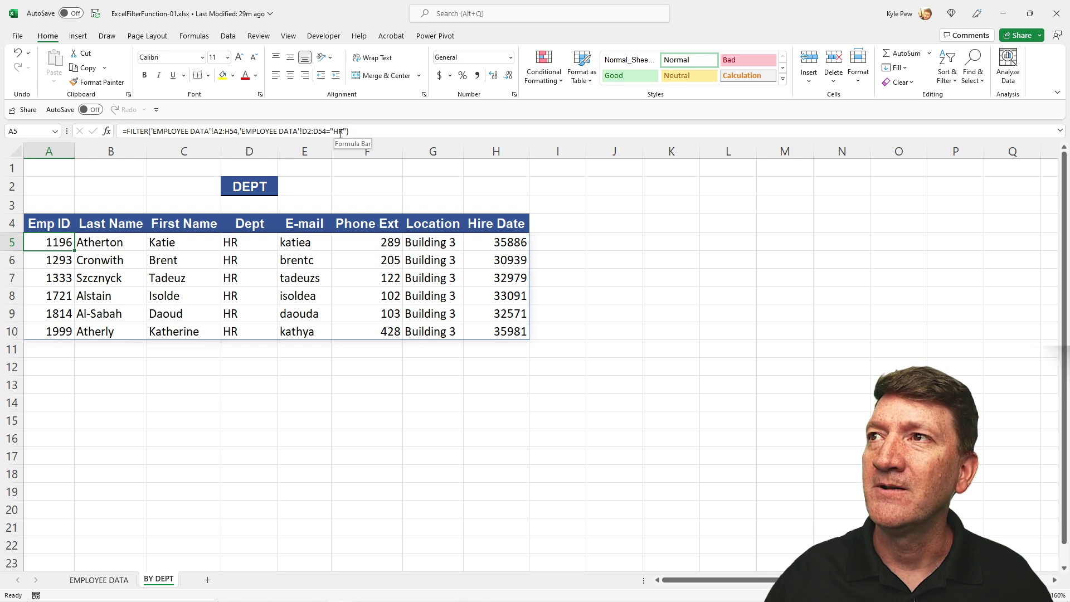
drag(344, 132, 334, 132)
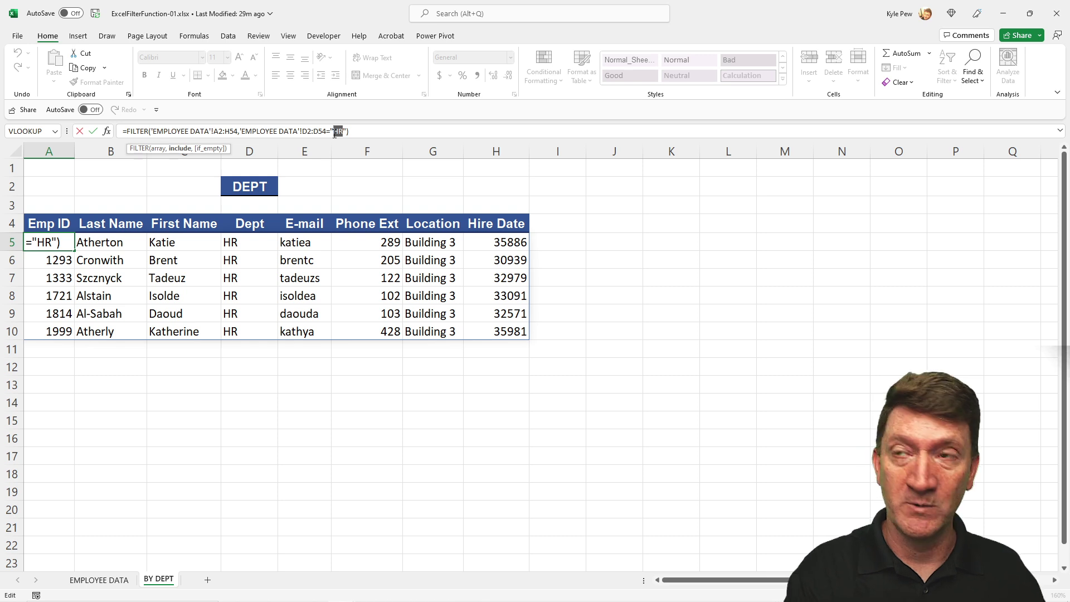
text(AT)
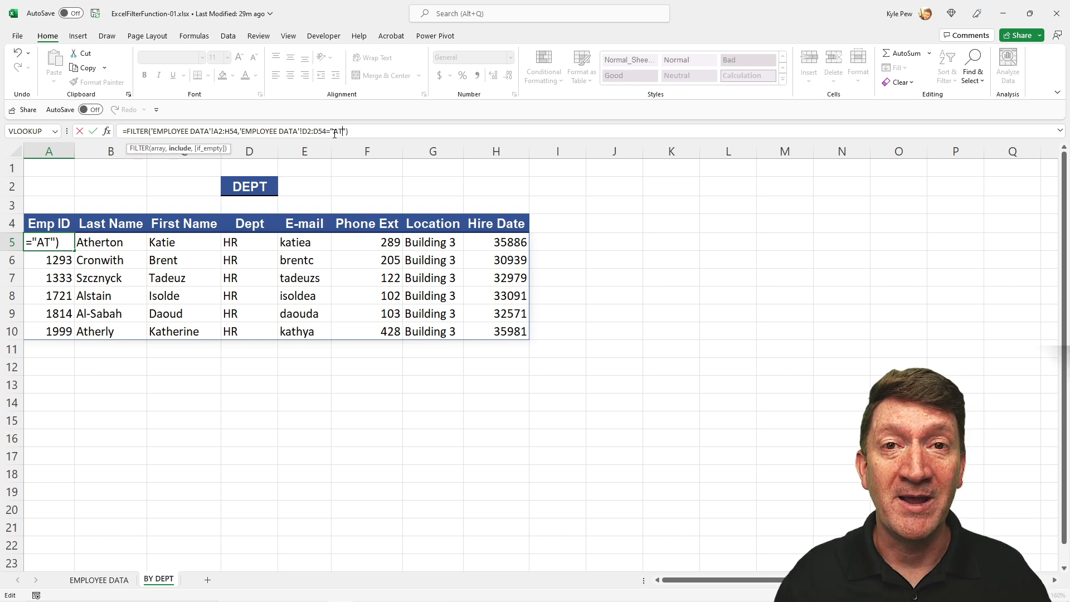
key(Return)
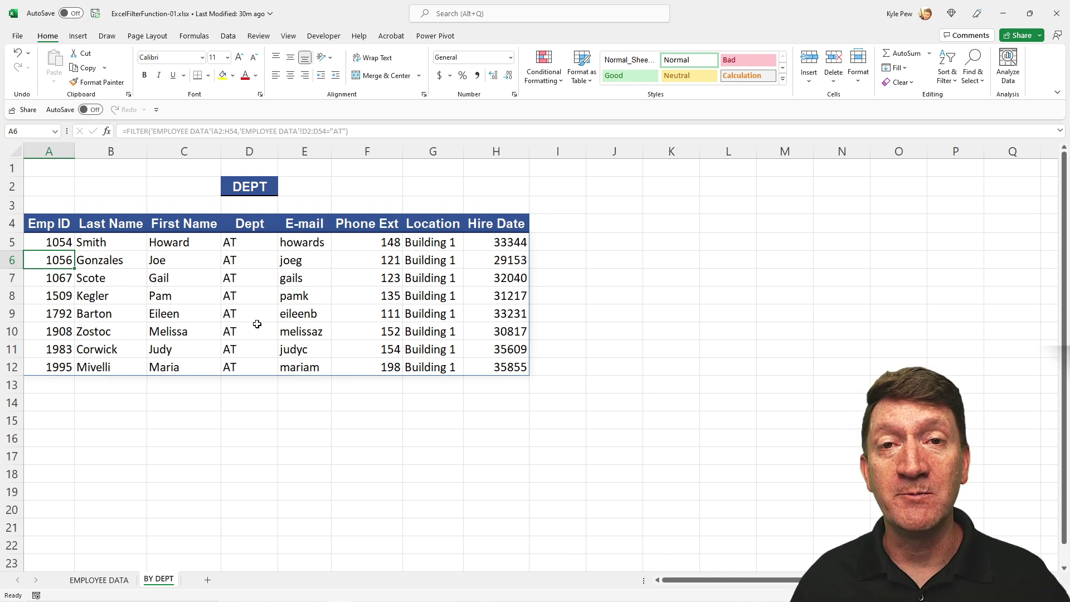
click(101, 580)
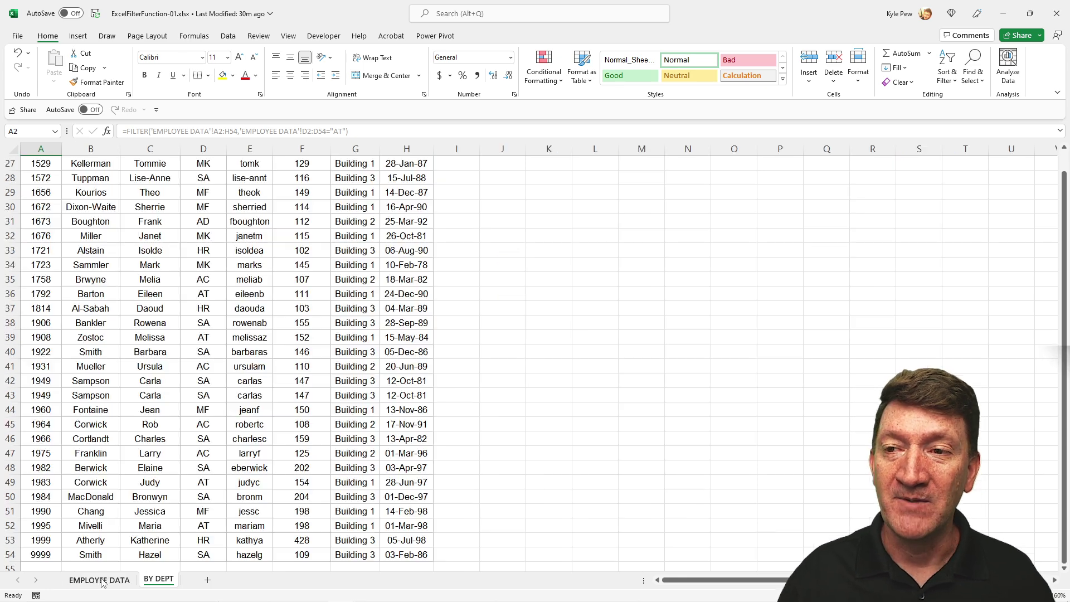
scroll(291, 397, up, 9)
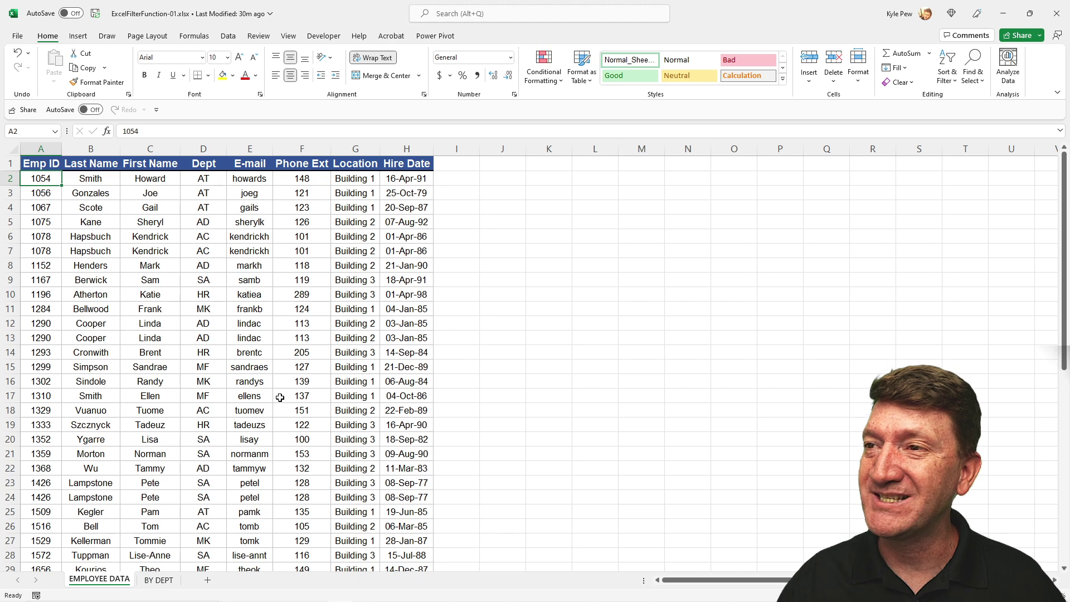
click(149, 581)
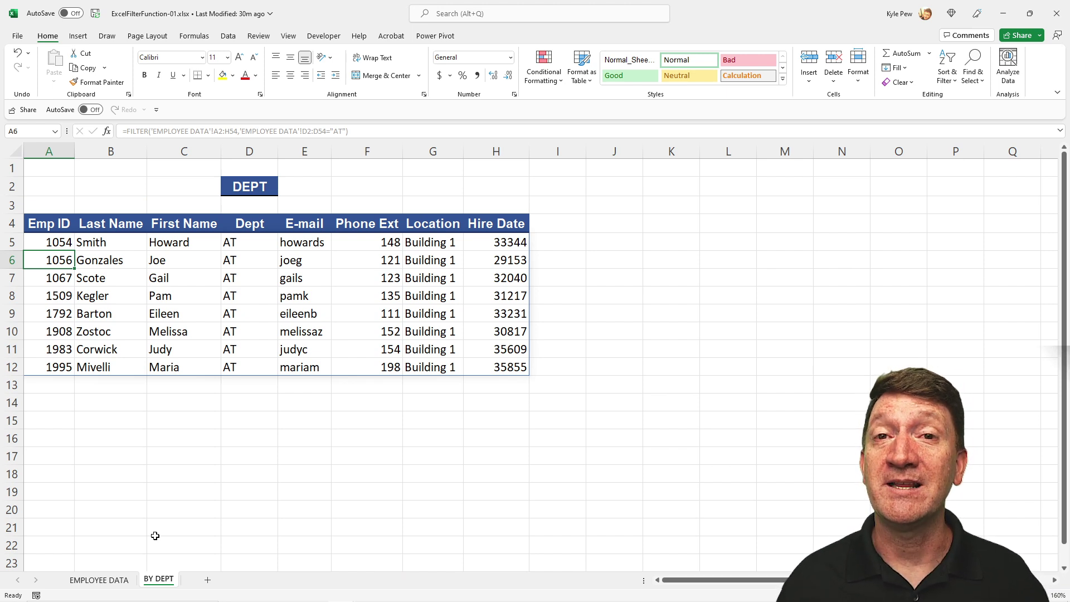
click(50, 242)
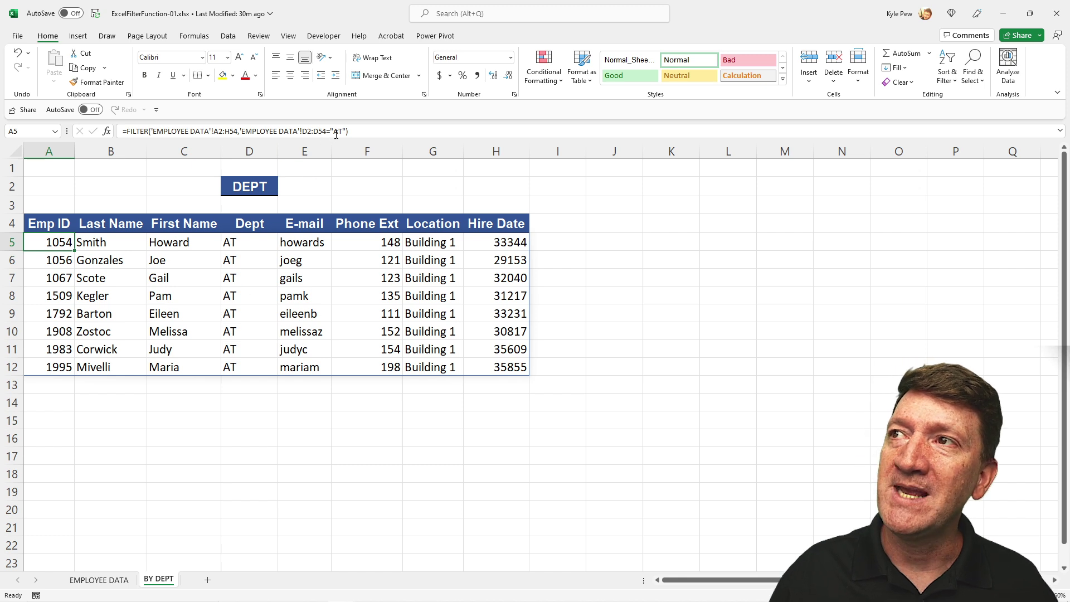
drag(346, 131, 330, 130)
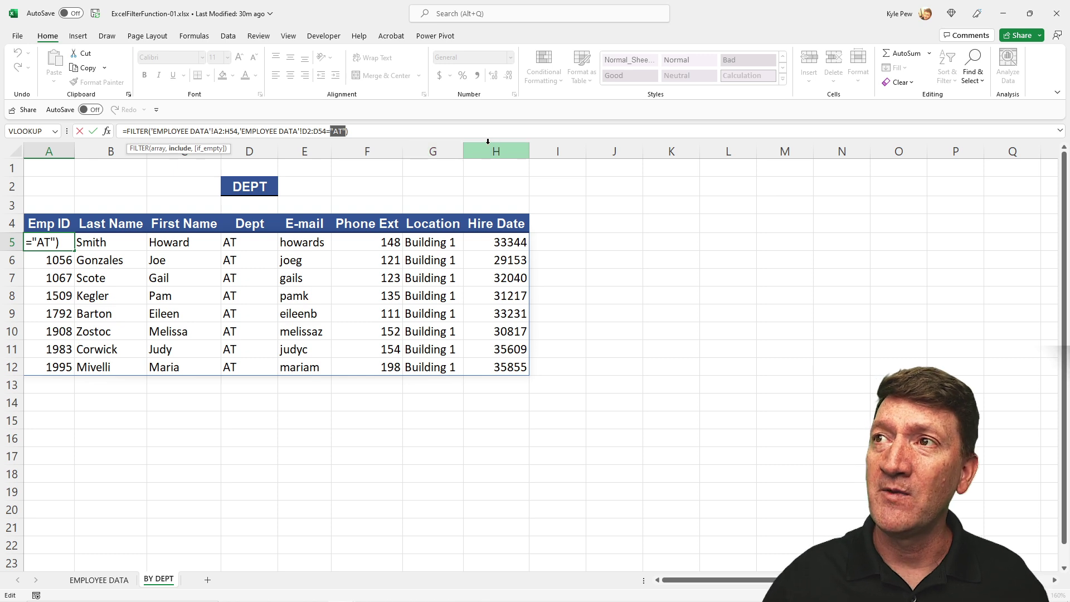
key(Escape)
click(304, 186)
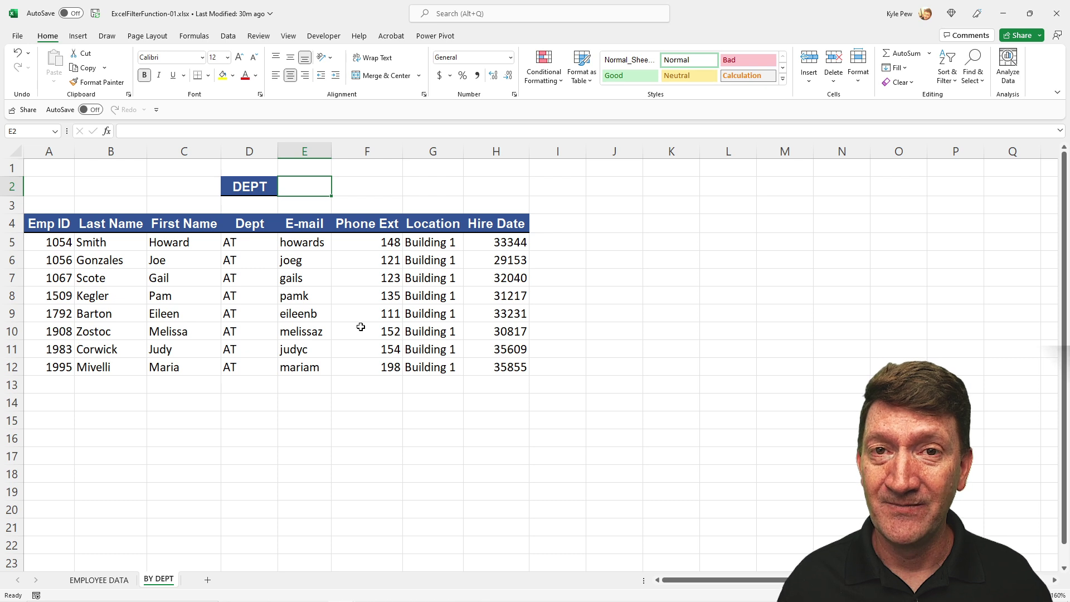
- Replace the hard-coded "AT" criterion in the A5 FILTER formula with a reference to E2
click(40, 243)
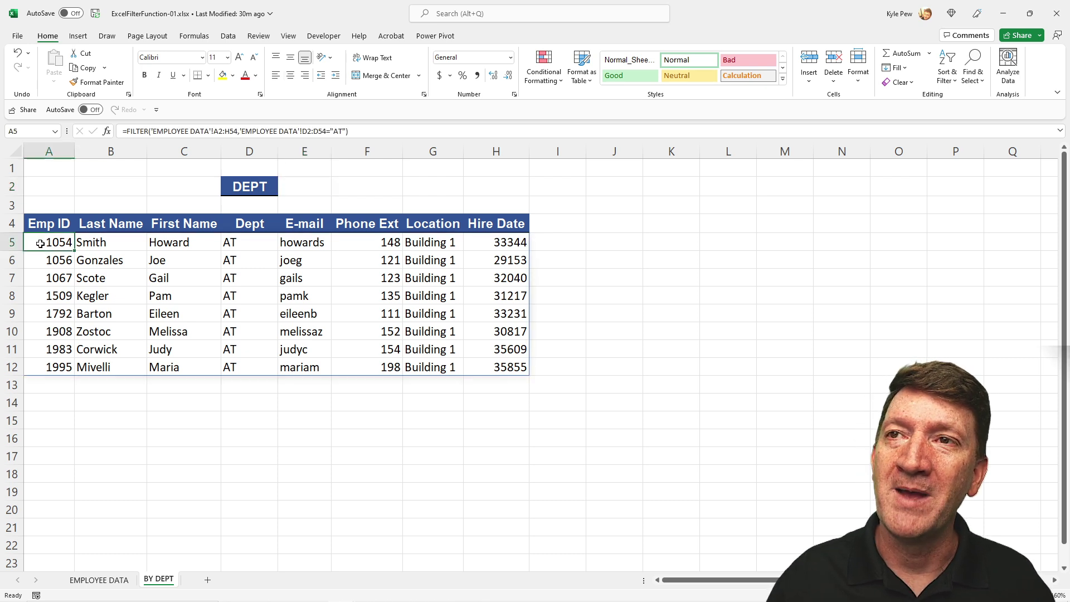
double_click(338, 132)
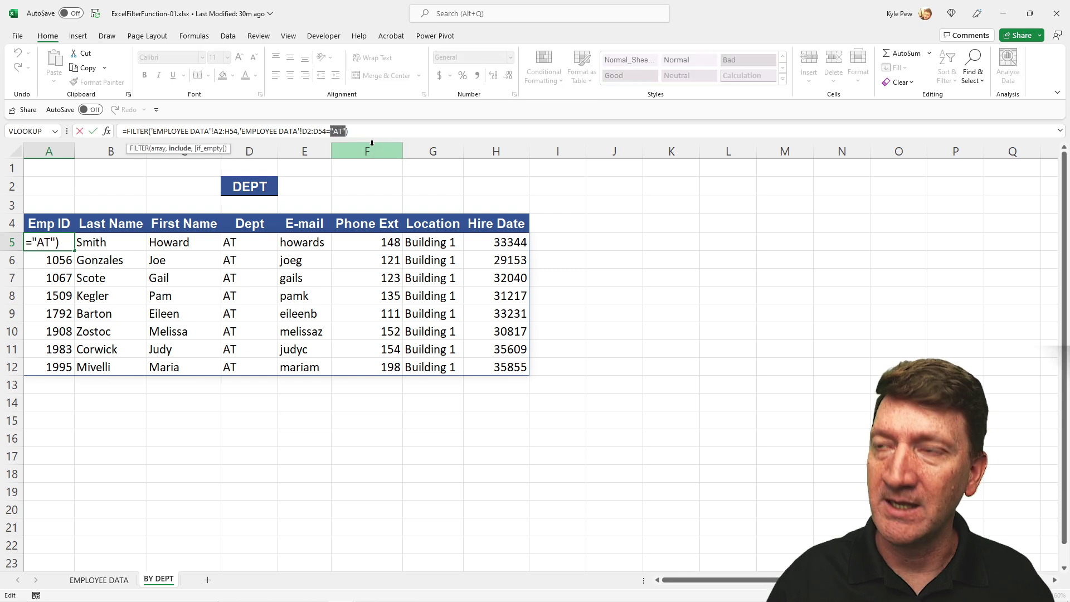
key(BackSpace)
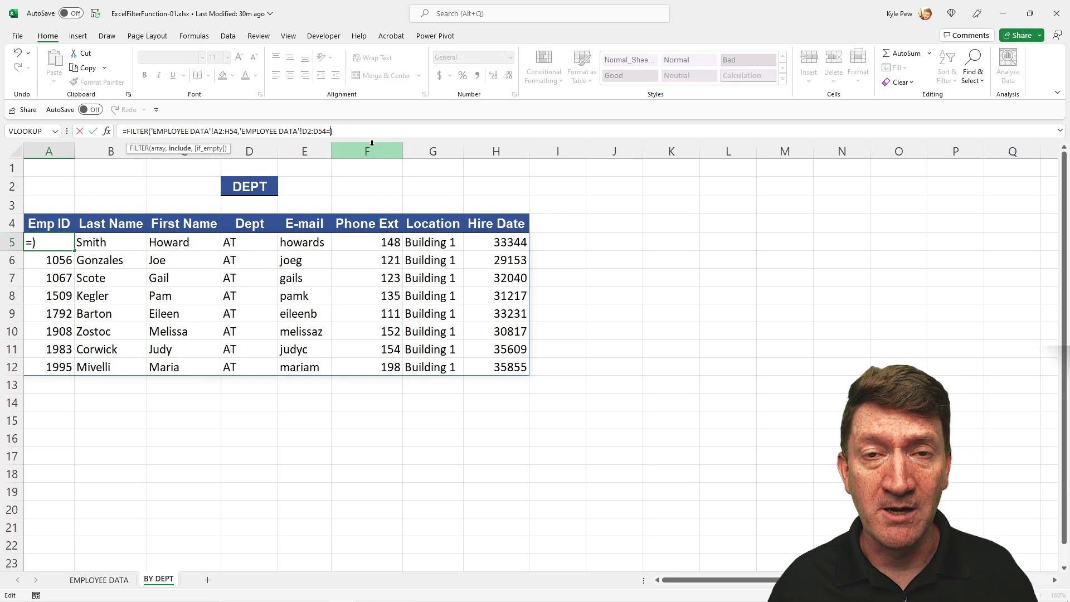
click(296, 188)
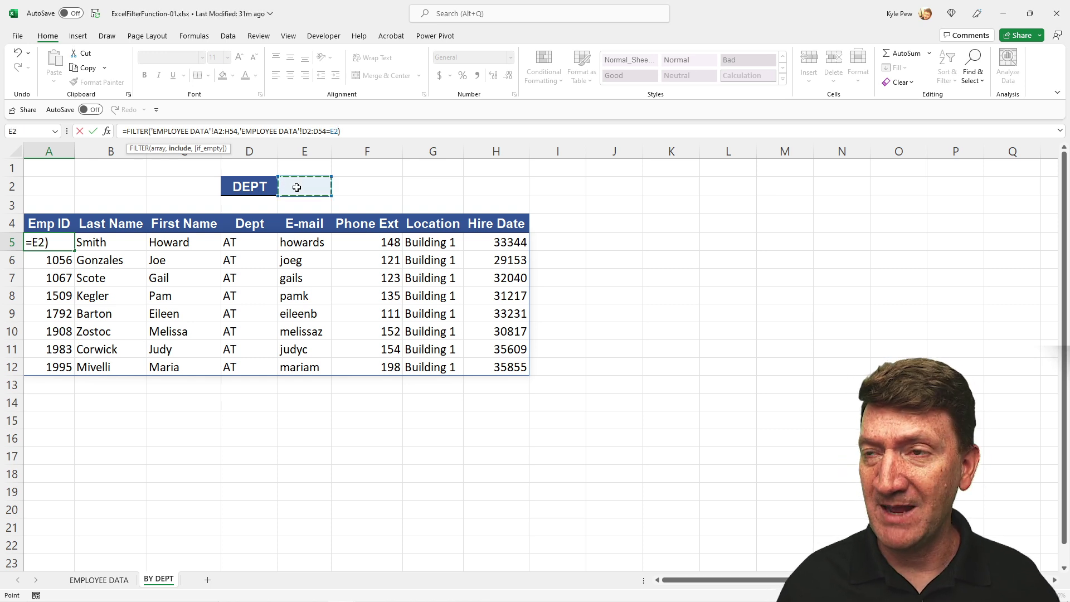
key(Return)
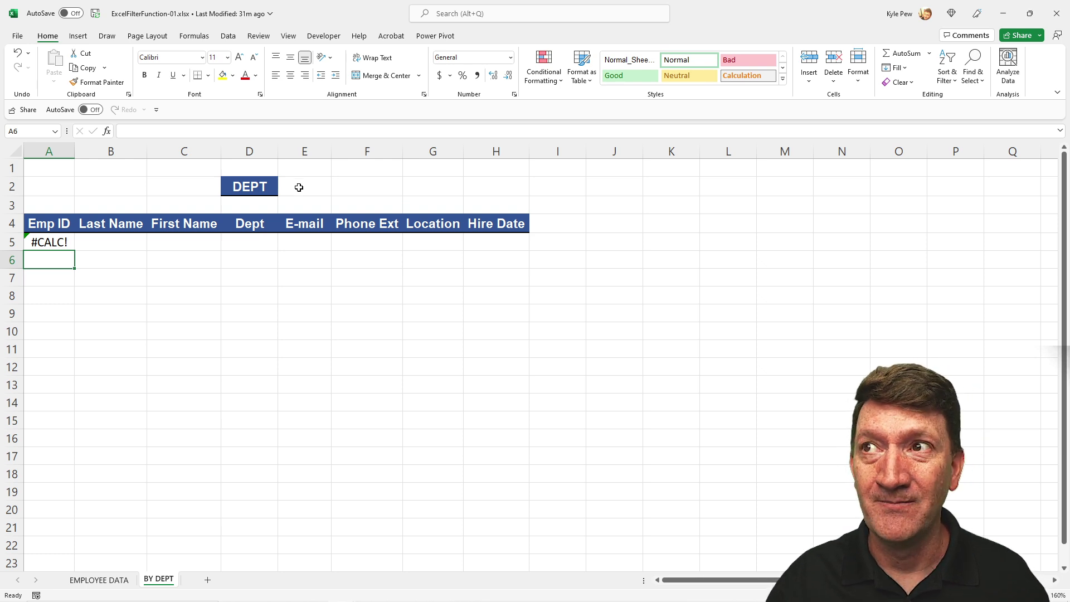
- Enter HR and then AT into E2 to test the department-driven filter
click(299, 188)
text(HR)
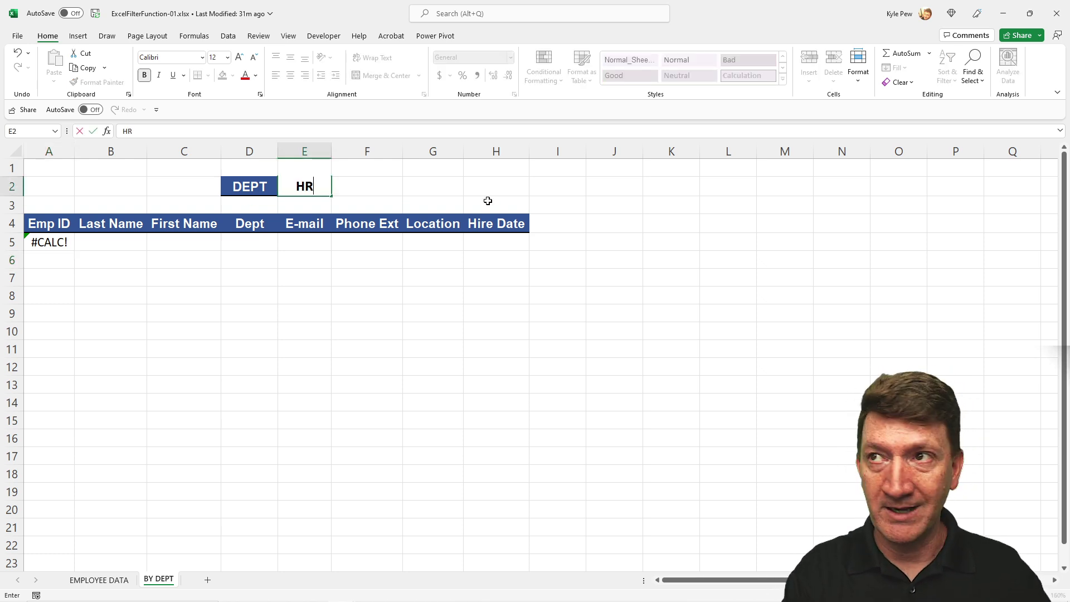
key(Return)
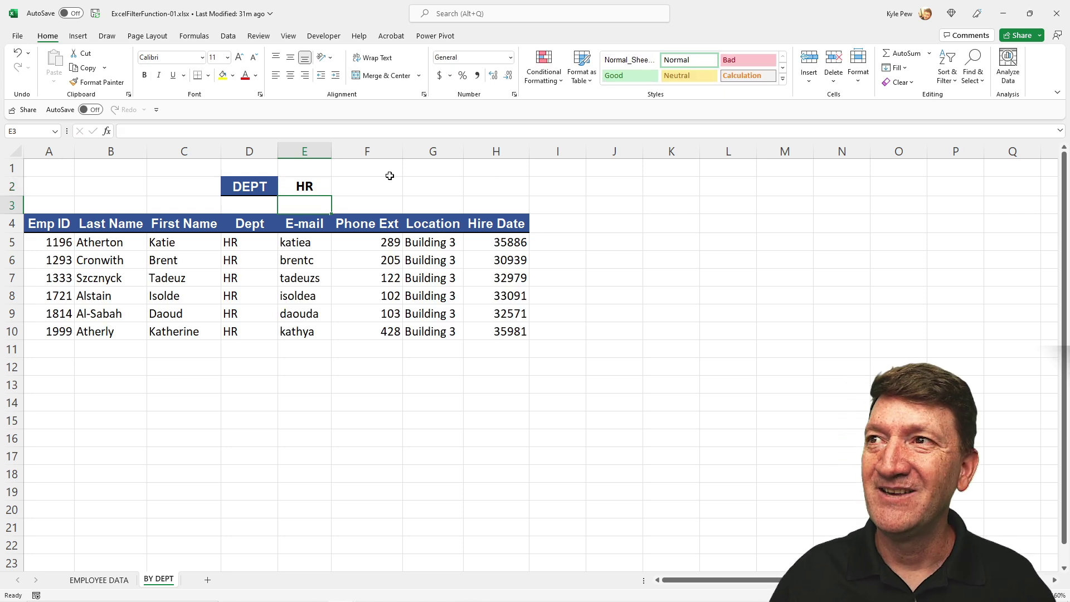
click(312, 188)
text(AT)
key(Return)
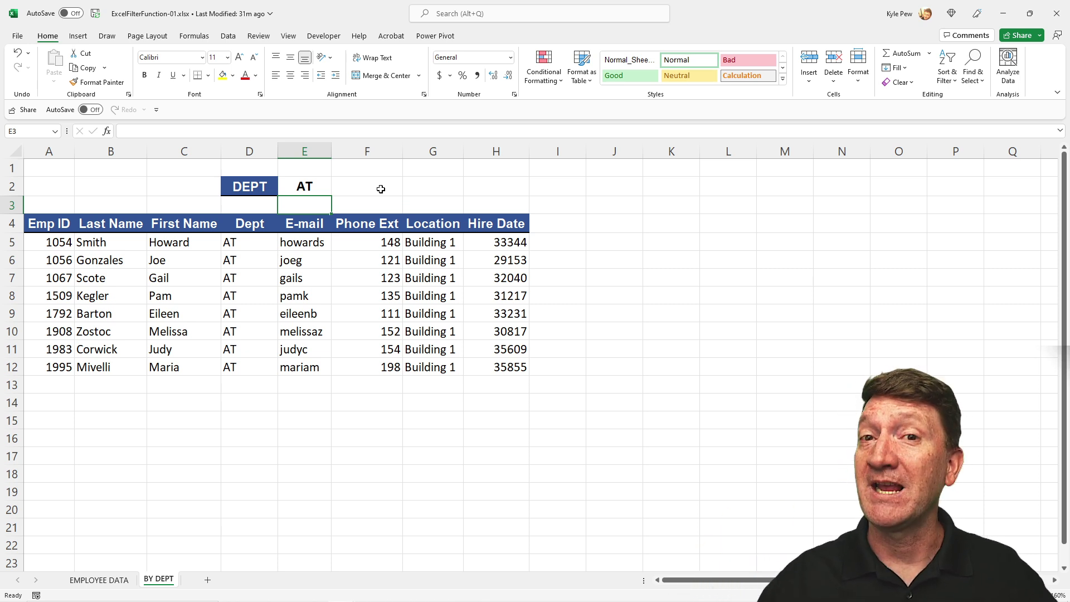
click(323, 187)
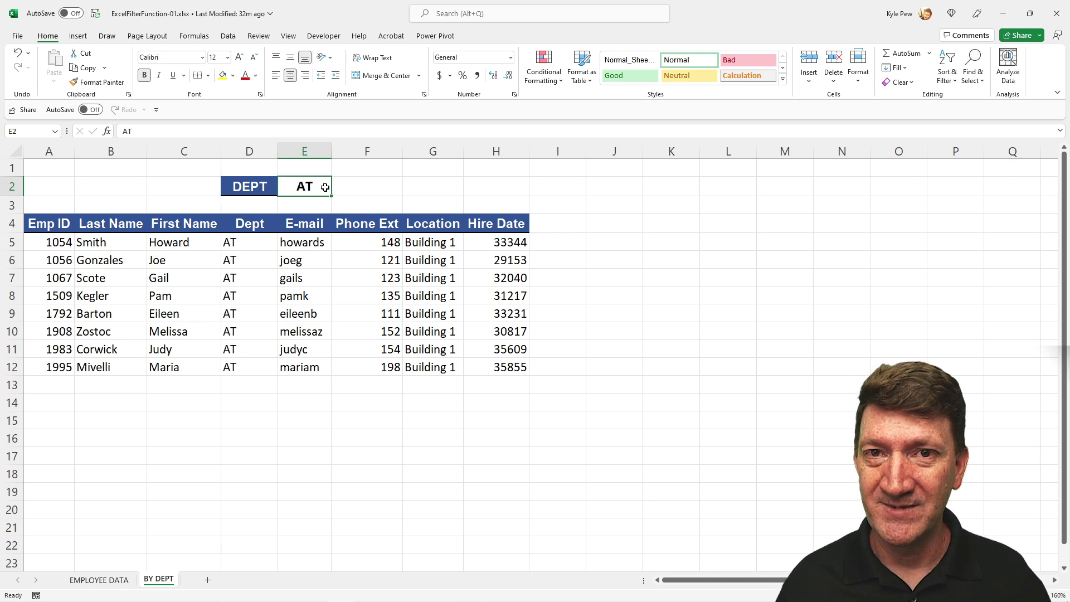
click(739, 206)
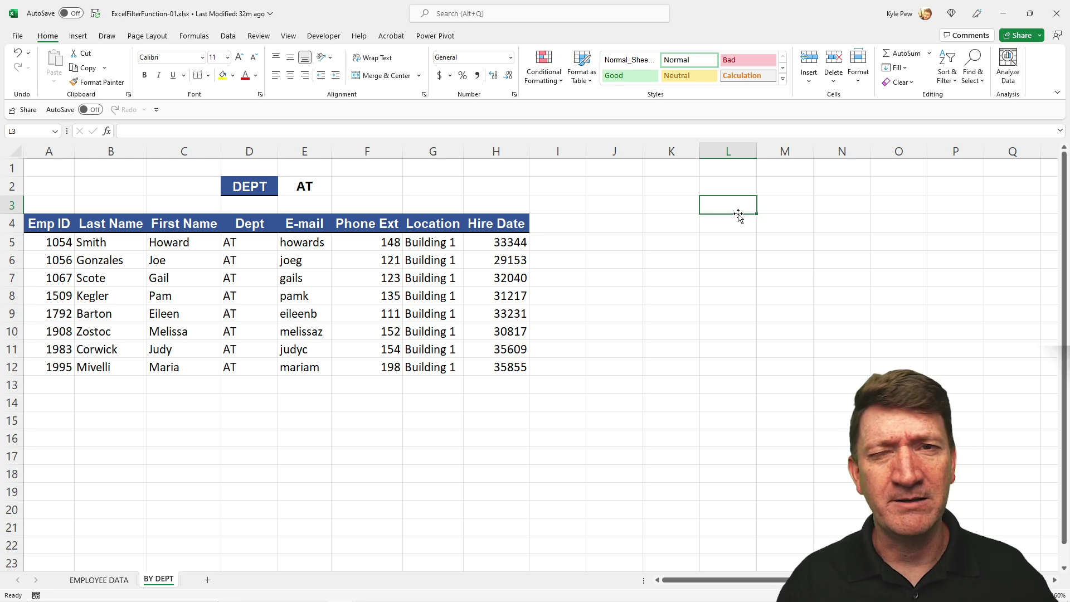
click(105, 584)
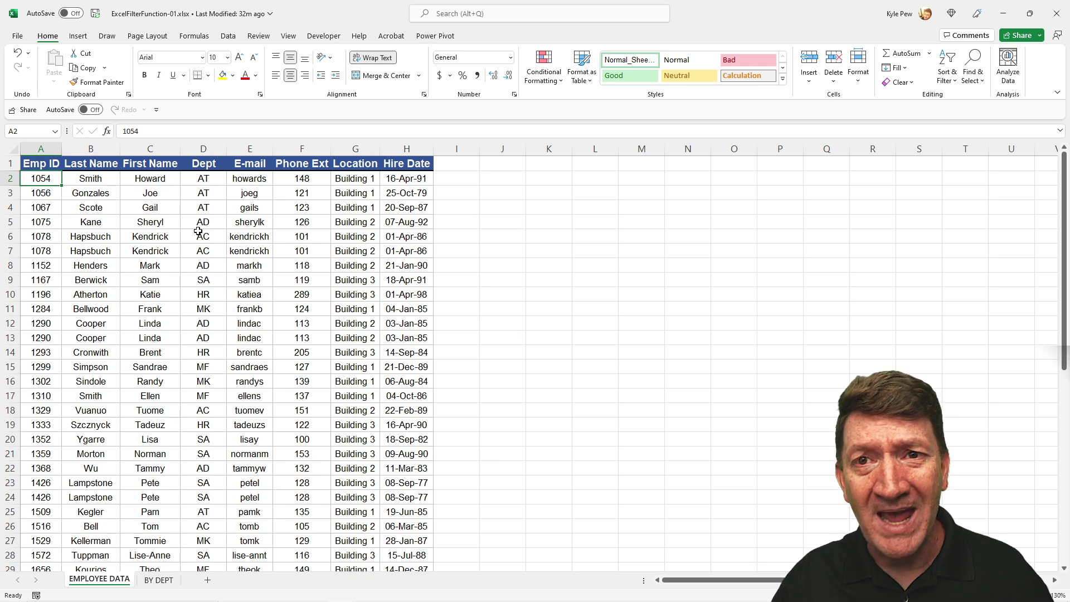
click(158, 580)
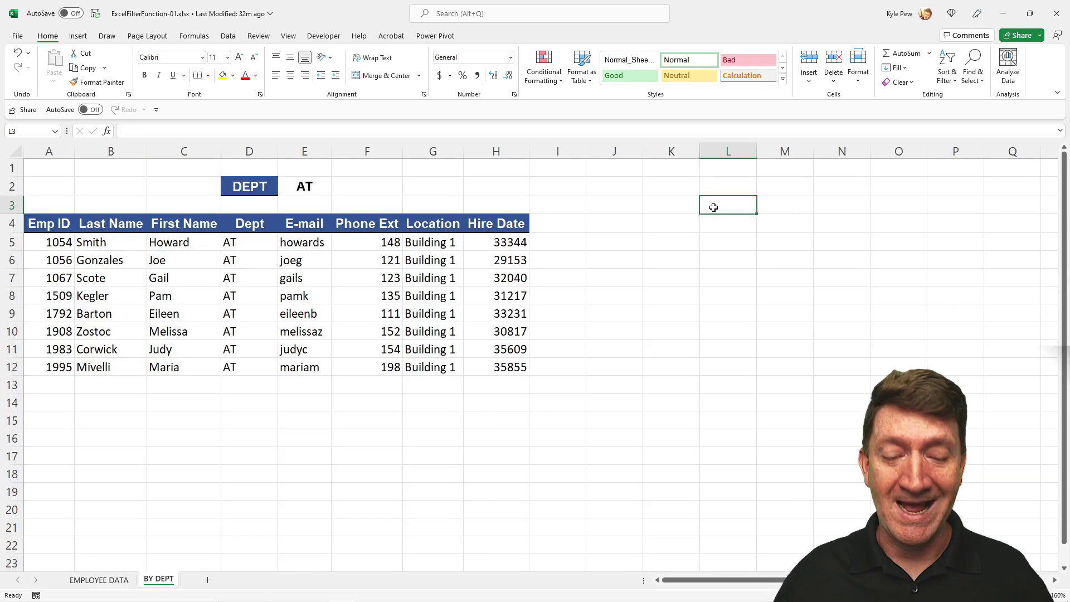
- Enter =UNIQUE('EMPLOYEE DATA'!D2:D54) in L3, spilling the seven department codes
text(=un)
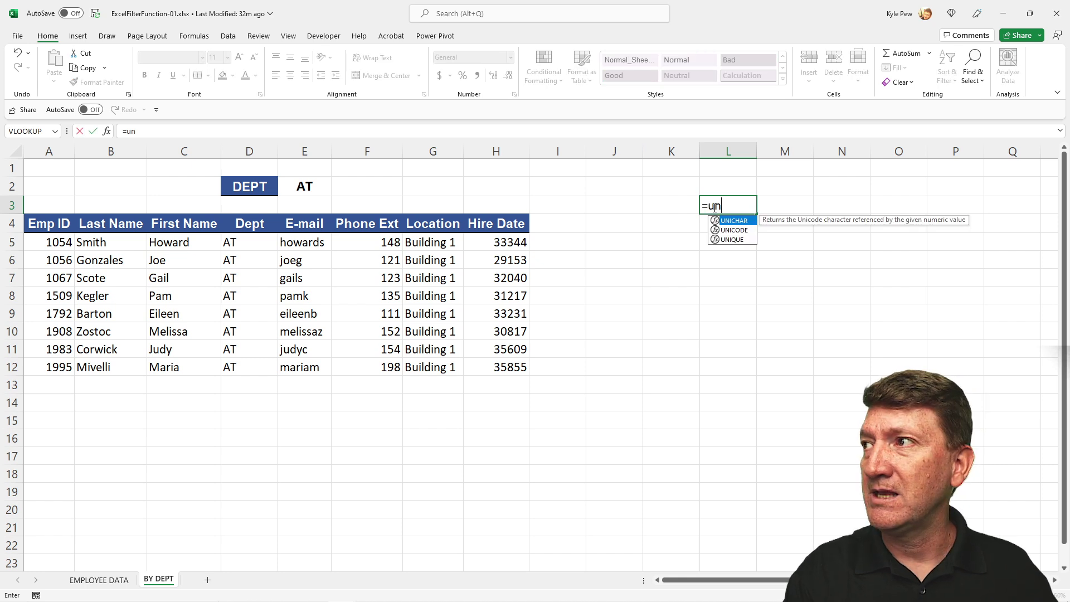
key(Down)
key(Down)
key(Tab)
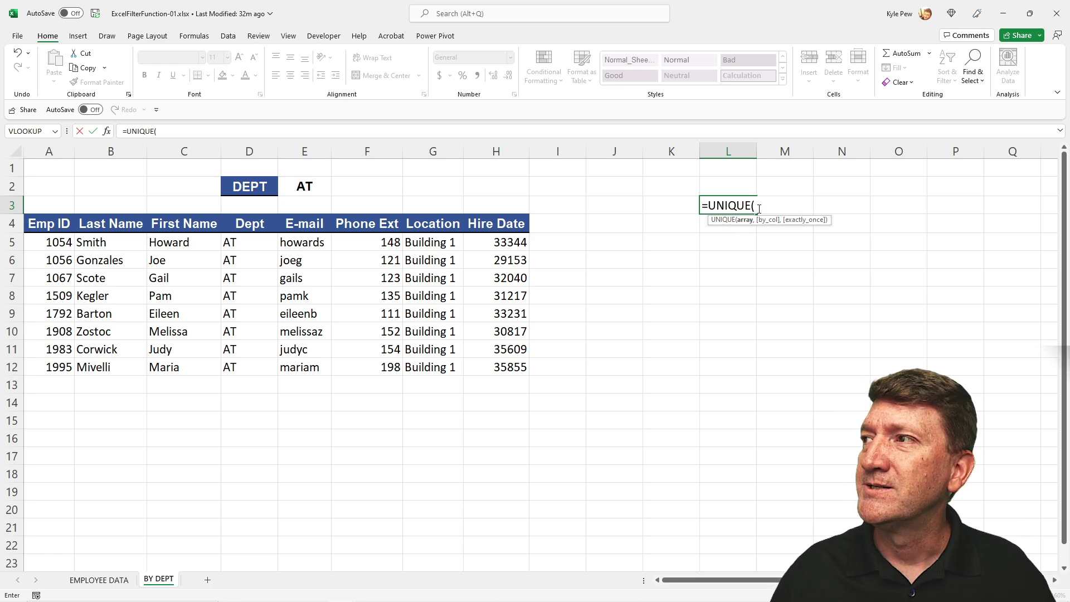
click(102, 580)
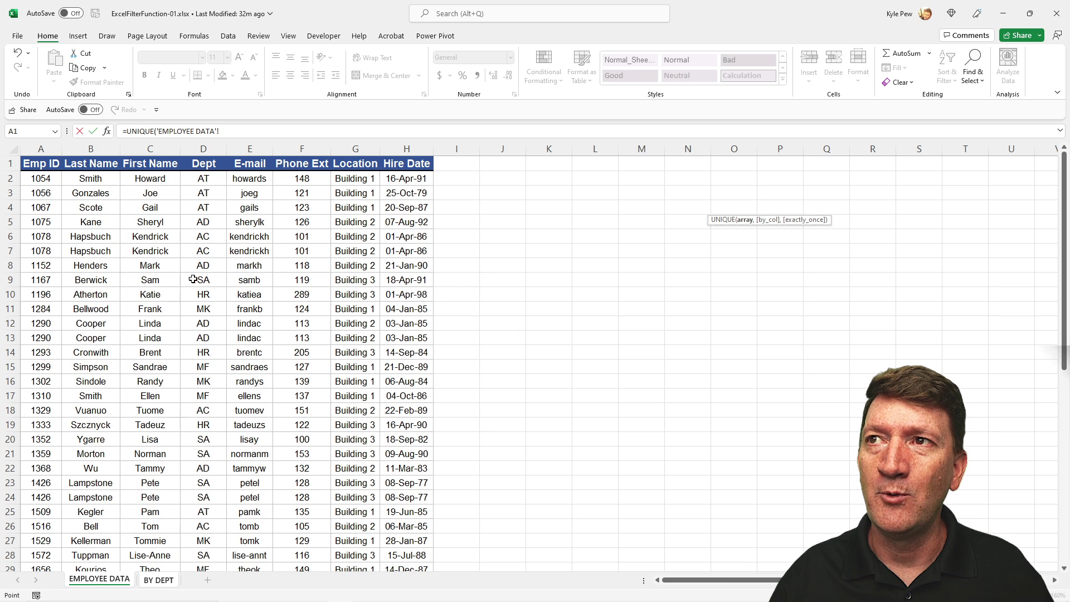
click(199, 180)
key(ctrl+shift+Down)
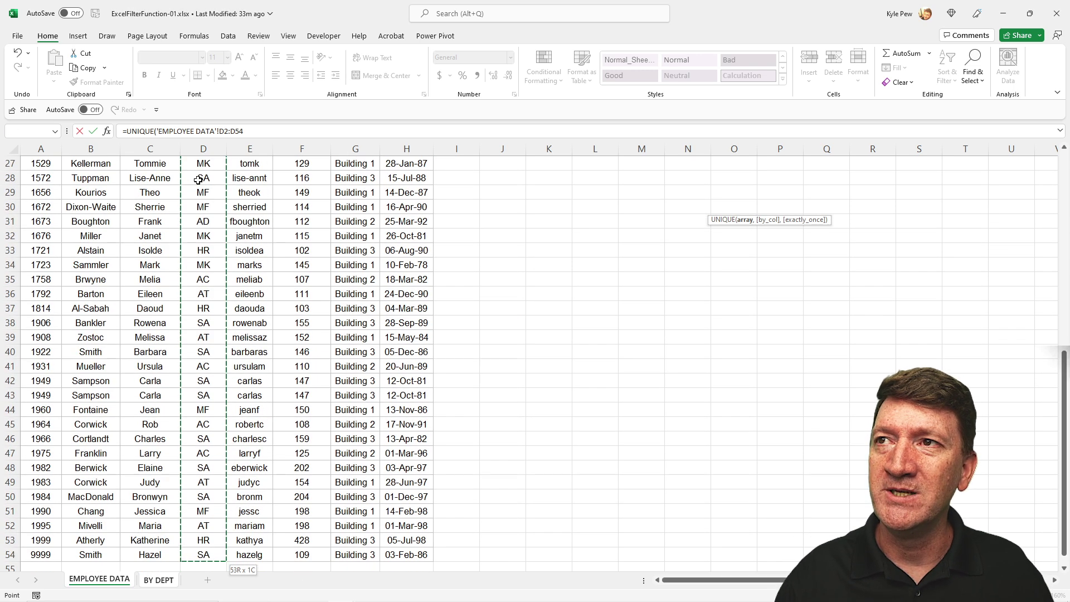
text())
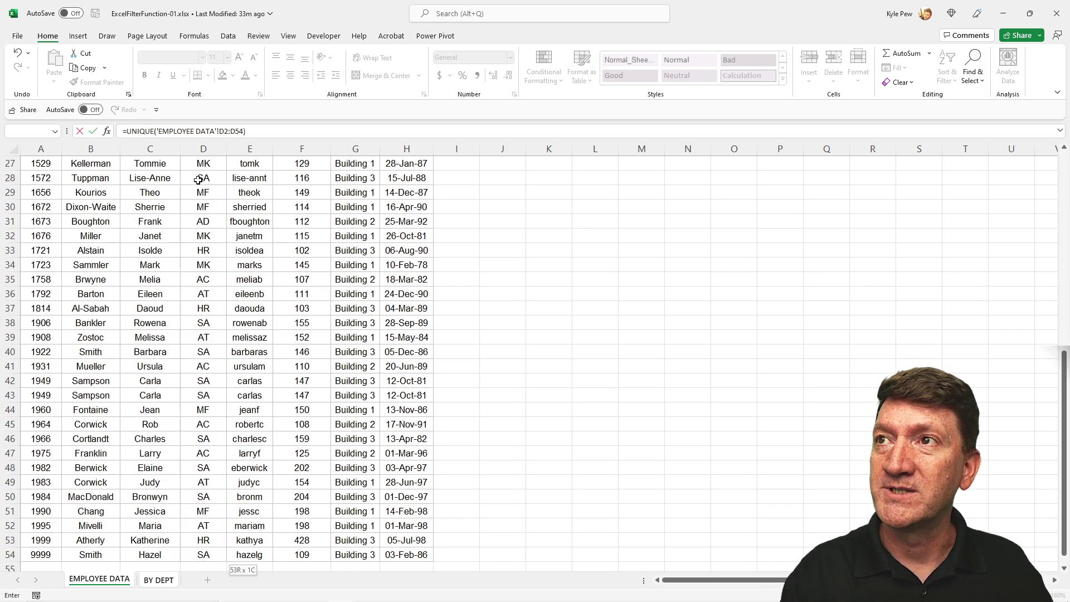
key(Return)
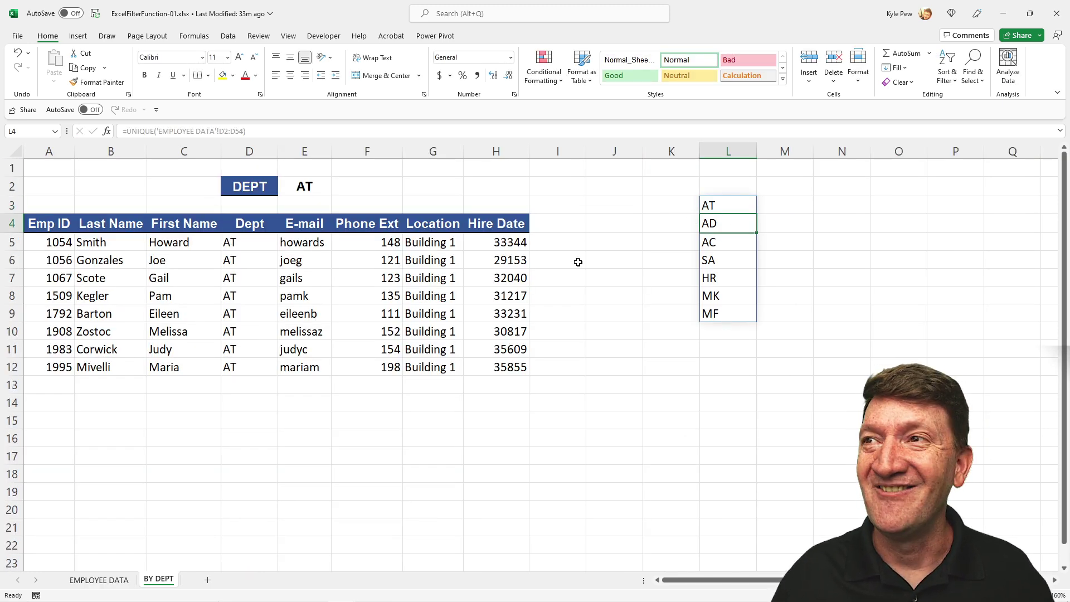
- Give E2 list data validation sourced from =$L$3:$L$9 for a department dropdown
click(302, 188)
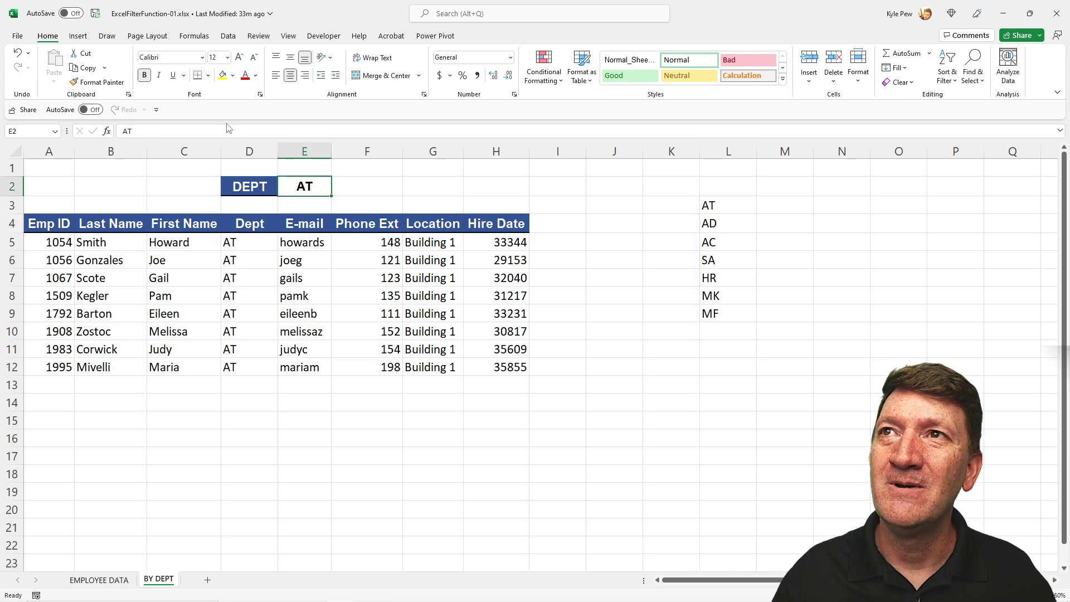
click(228, 37)
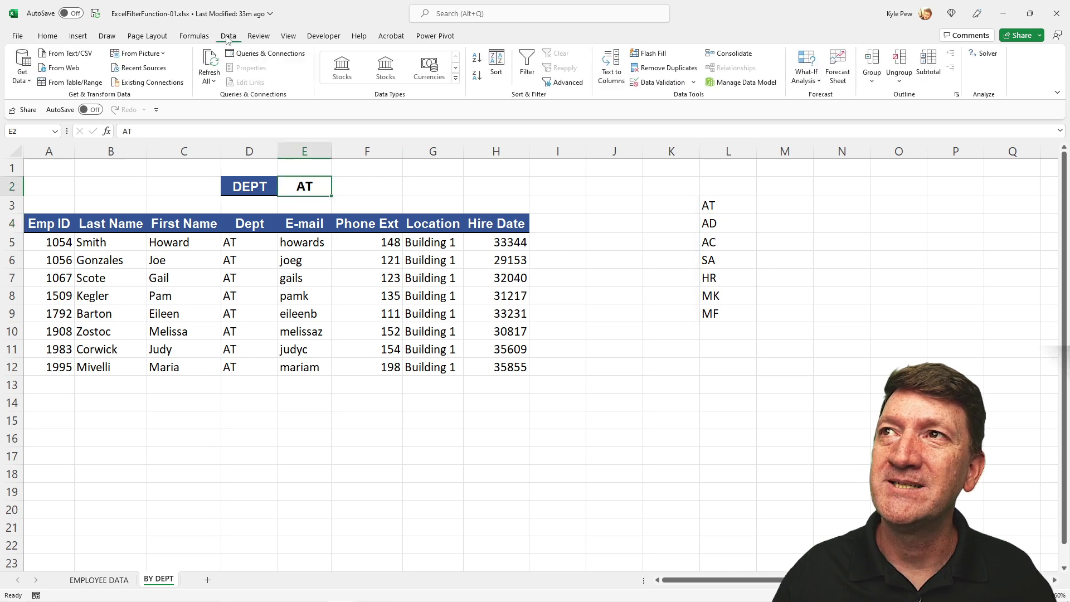
click(659, 82)
click(318, 285)
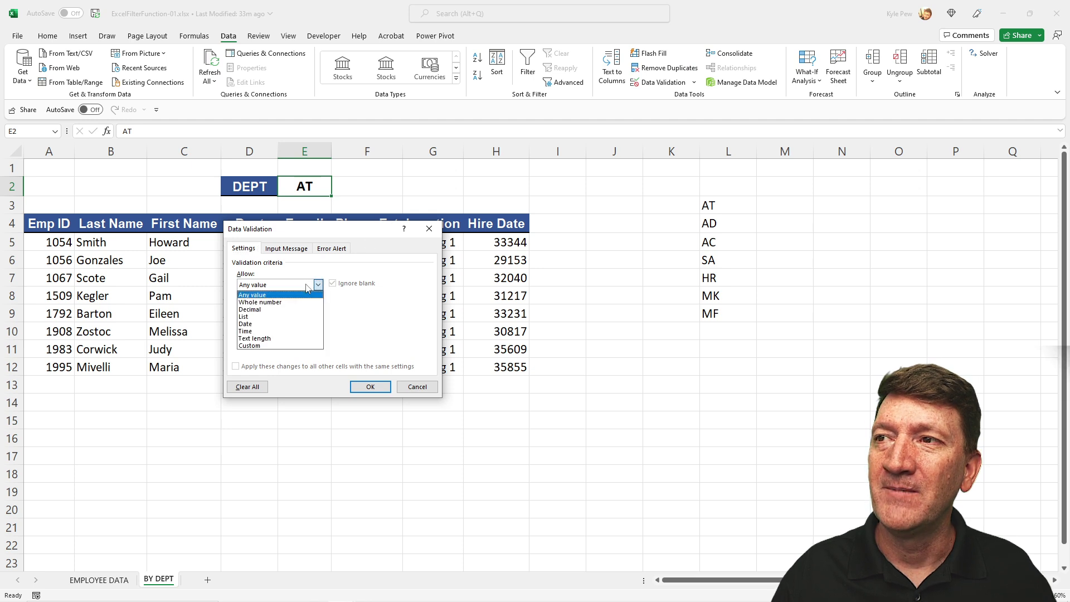
click(250, 316)
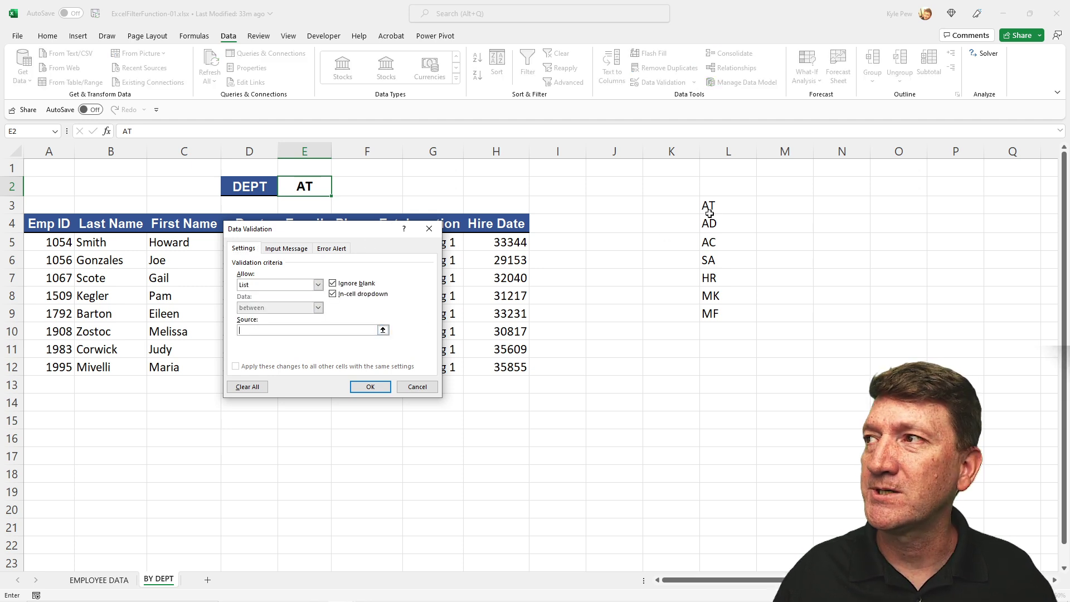
drag(712, 210, 712, 311)
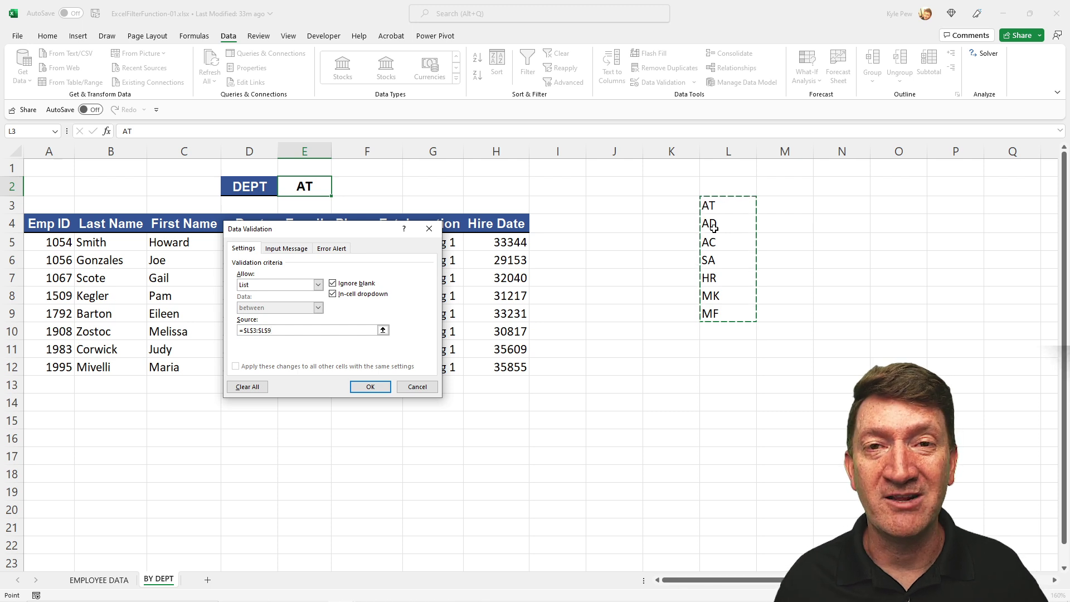
click(374, 386)
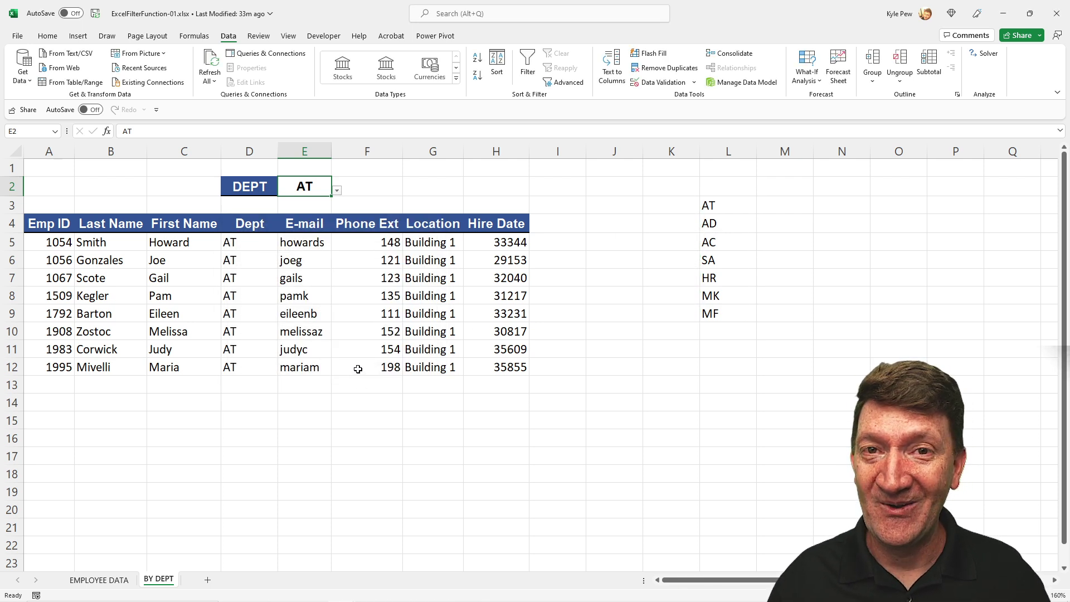
- Pick HR, then AC, then AD from the E2 department dropdown, ending on AD
click(337, 190)
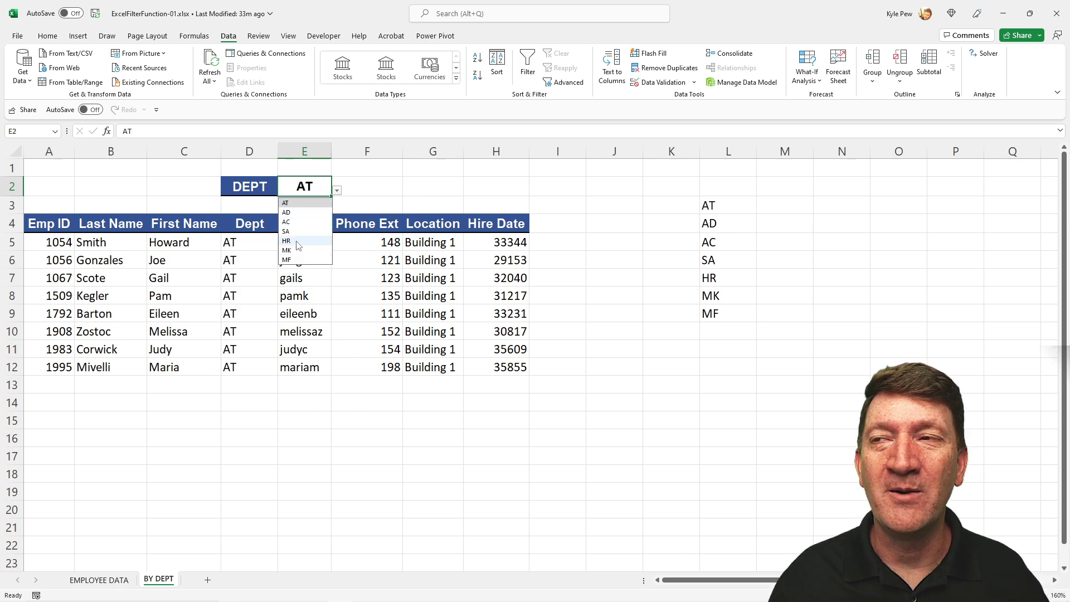
click(296, 241)
click(338, 190)
click(312, 223)
click(337, 191)
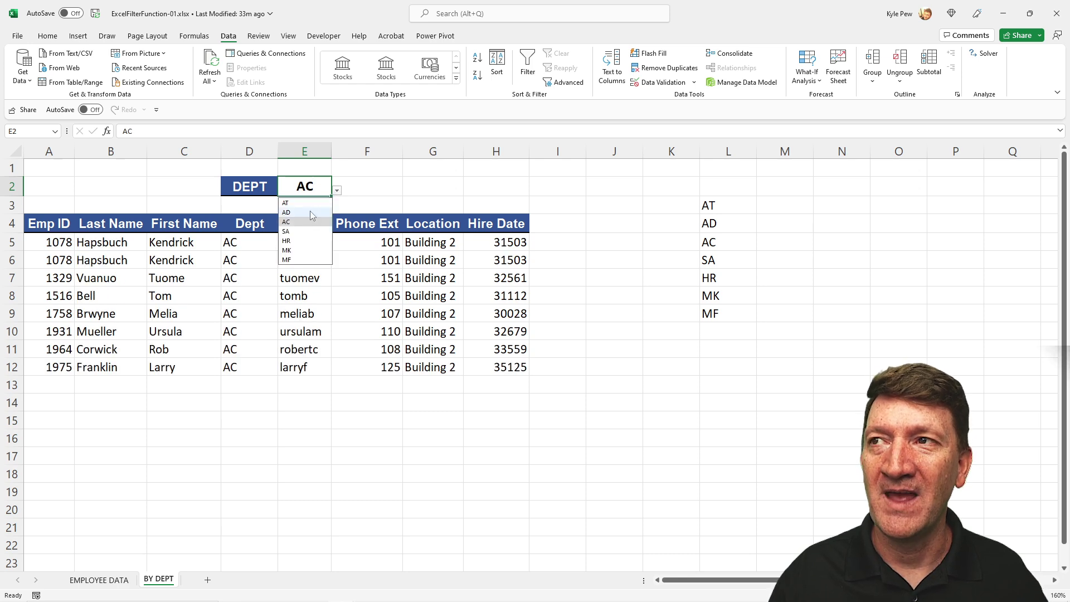
click(310, 210)
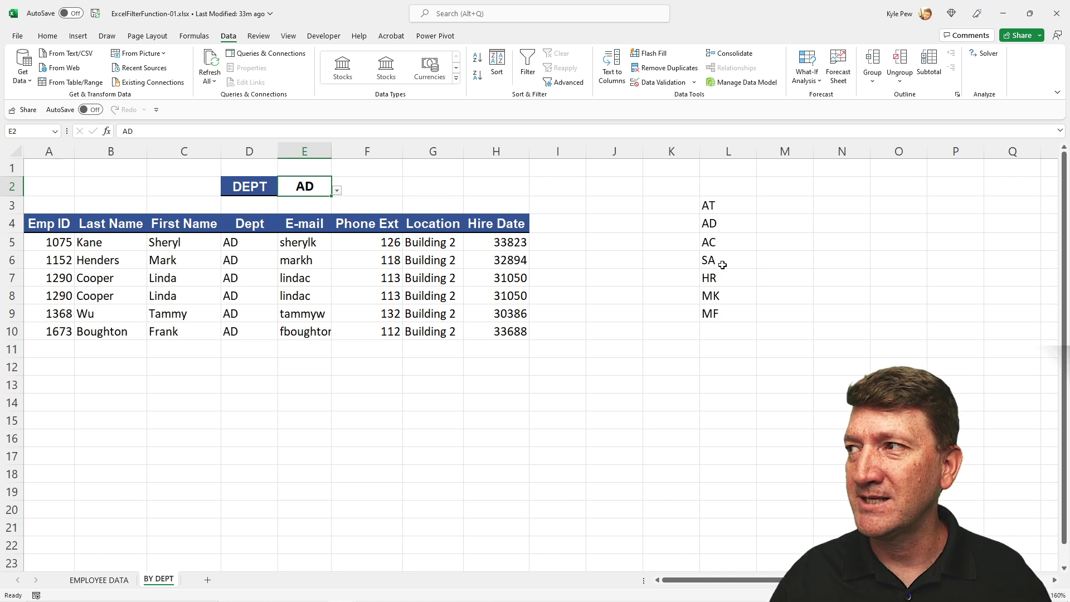
- Wrap the L3 formula as =SORT(UNIQUE('EMPLOYEE DATA'!D2:D54)) to sort the department codes
click(721, 209)
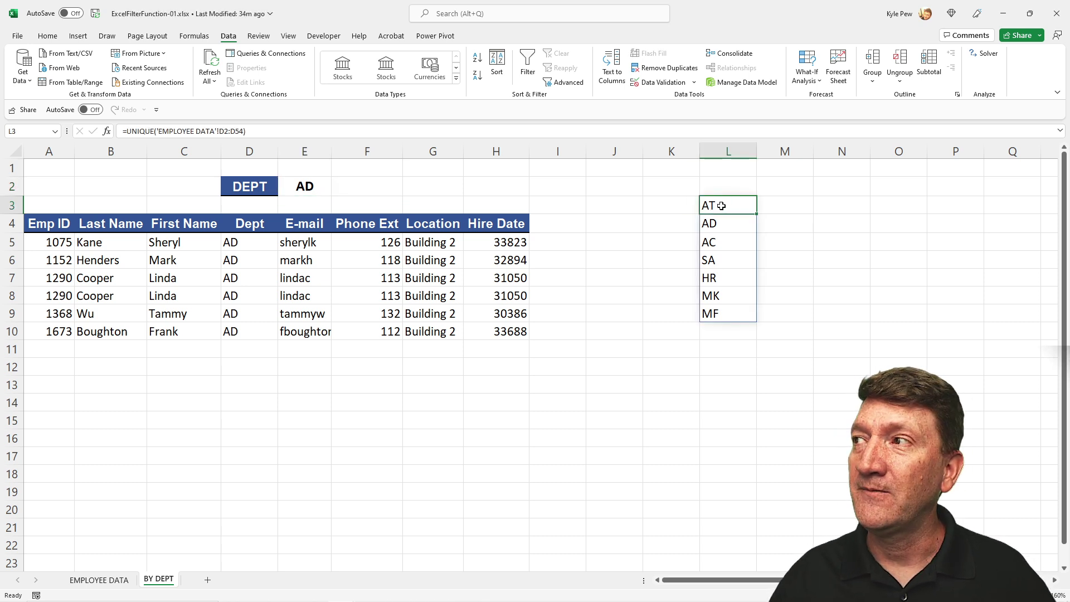
click(141, 132)
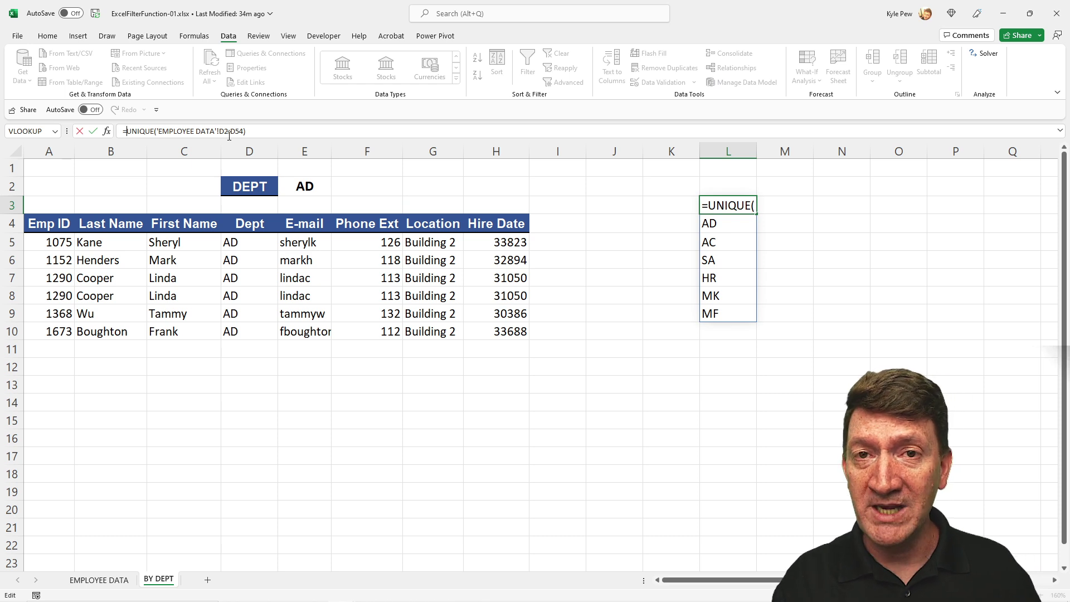
text(sort)
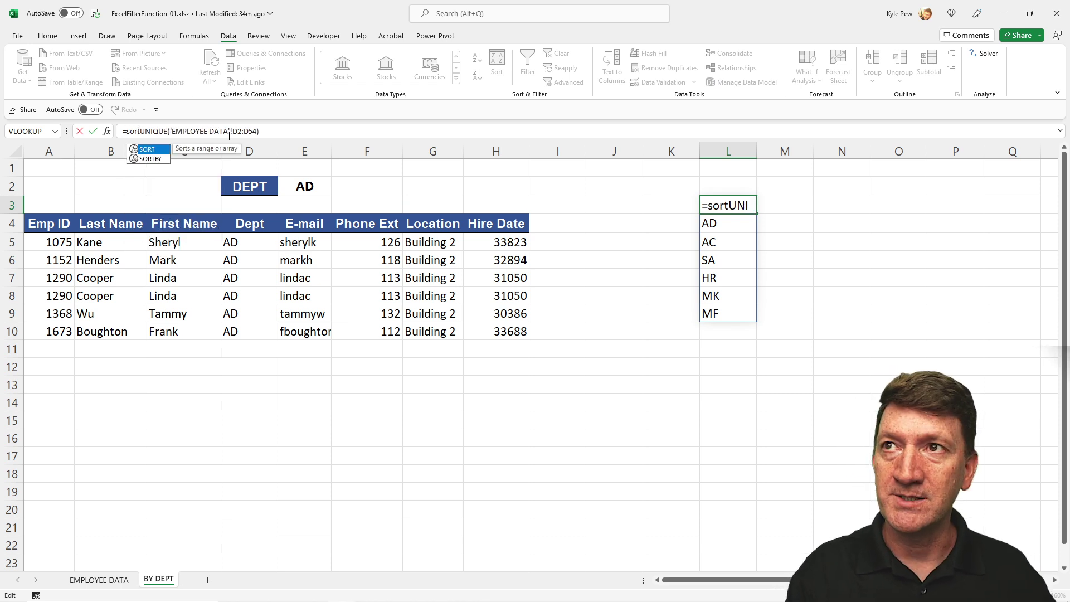
text(()
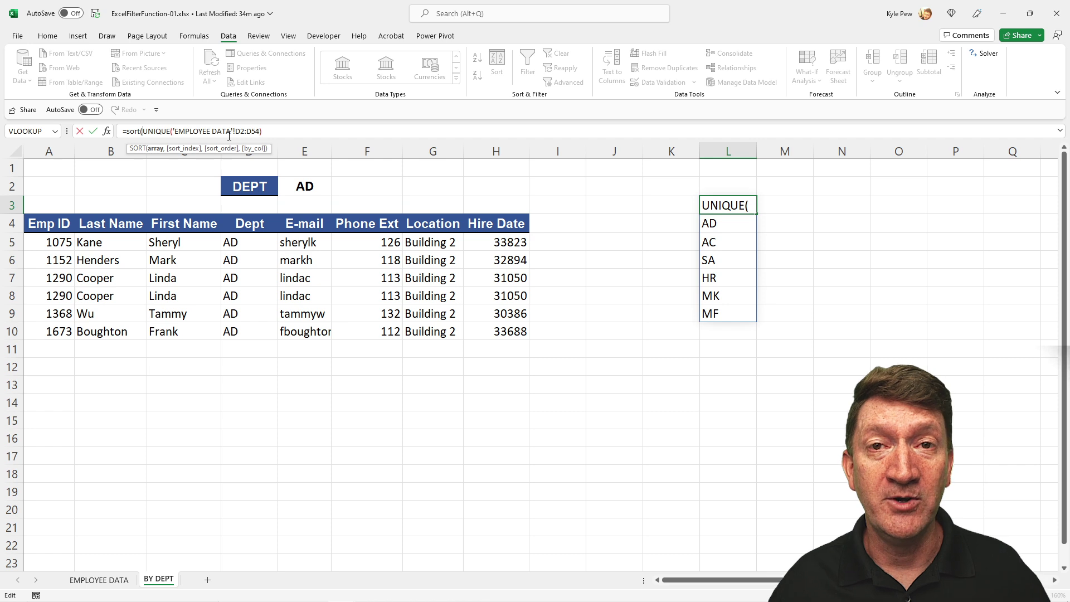
click(270, 131)
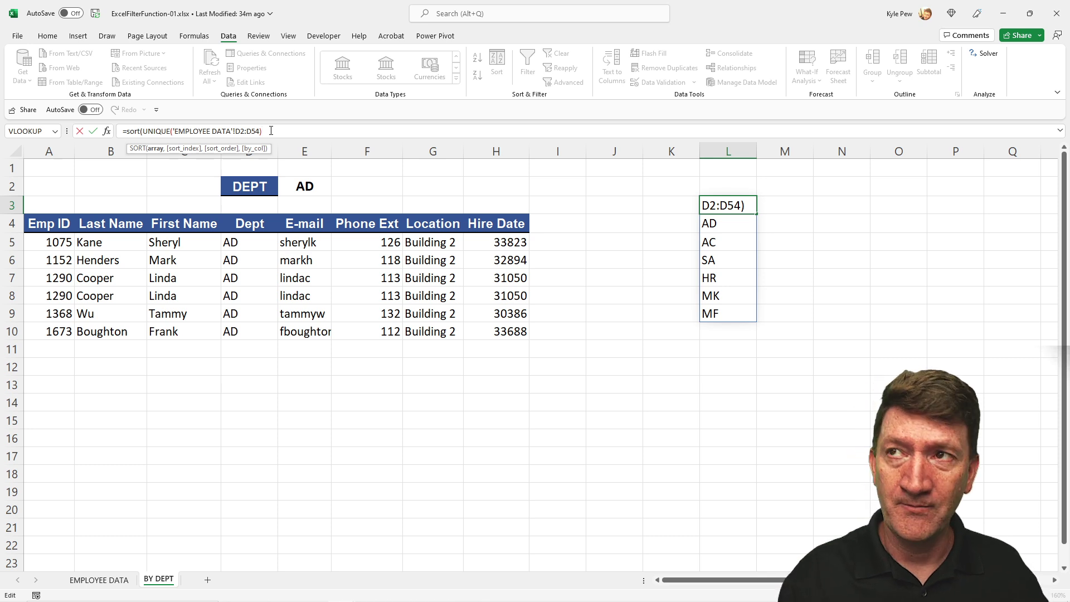
text())
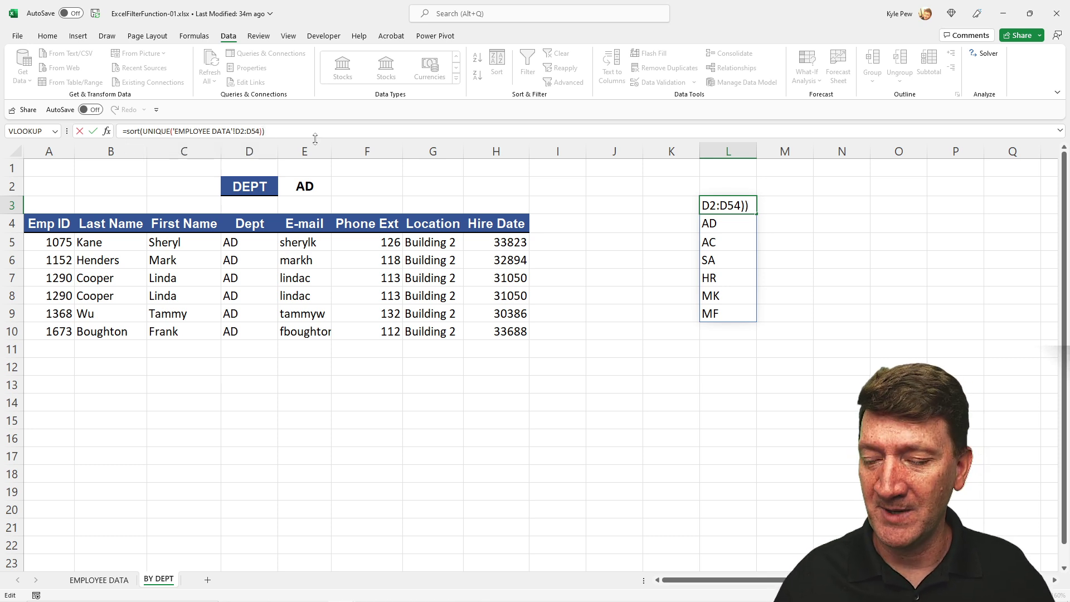
key(Return)
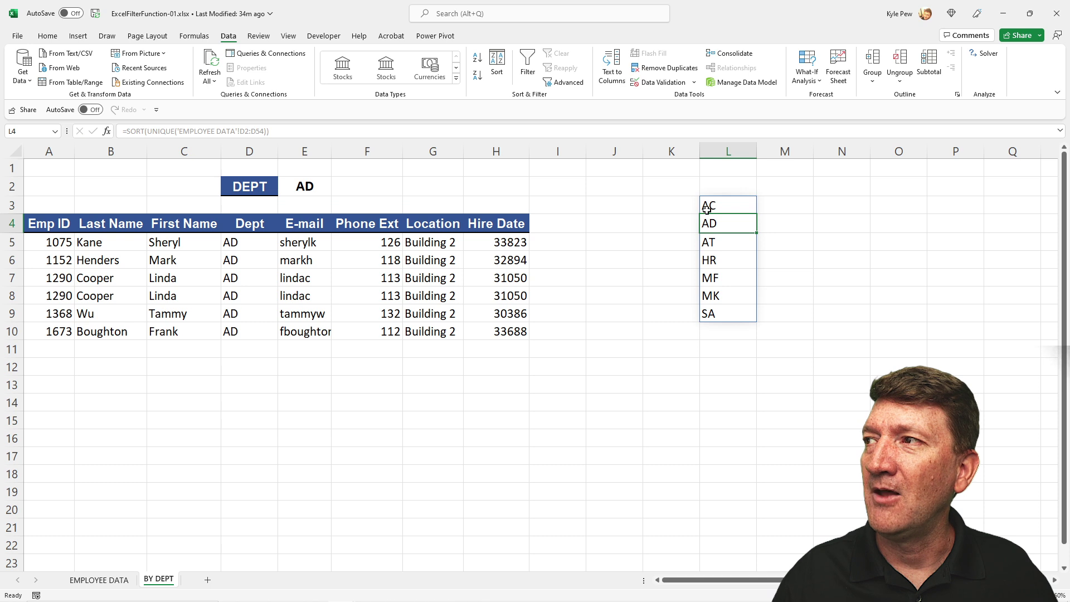
click(316, 192)
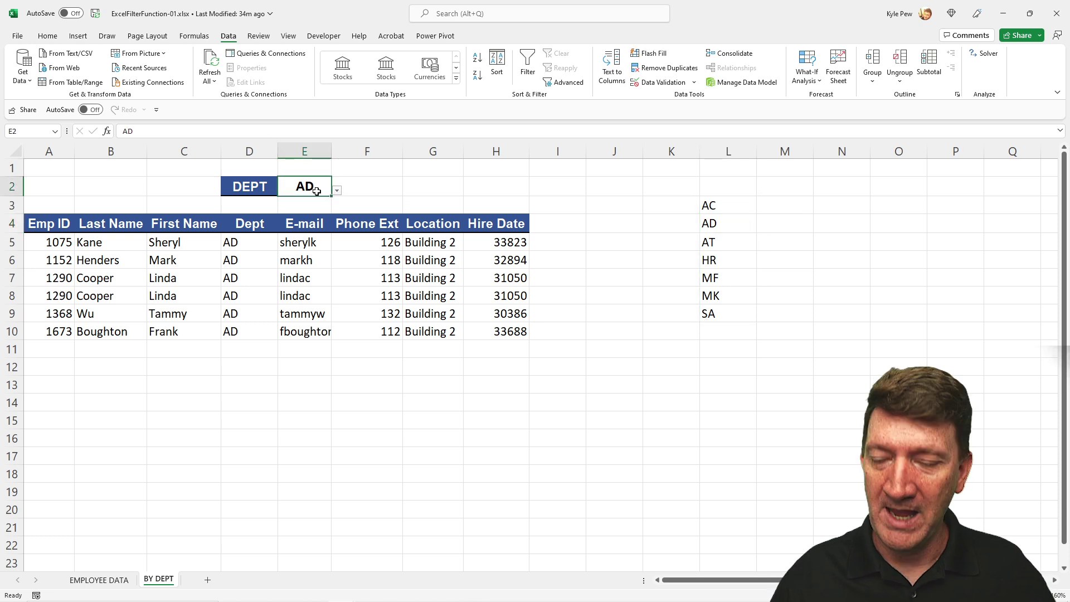
- Clear E2 and choose HR from the now-sorted department dropdown
key(Delete)
click(337, 191)
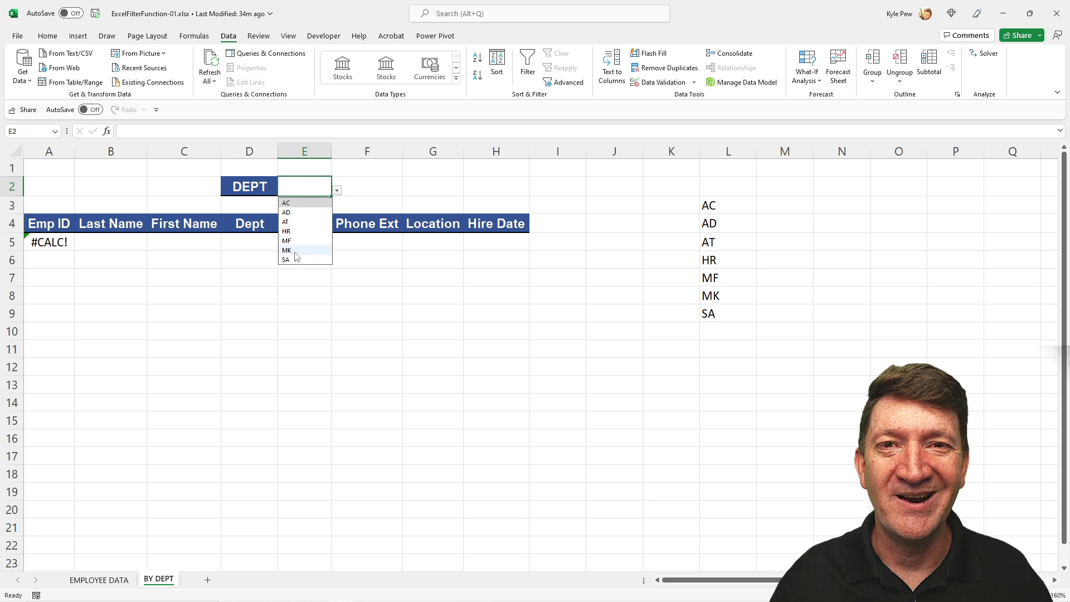
click(293, 232)
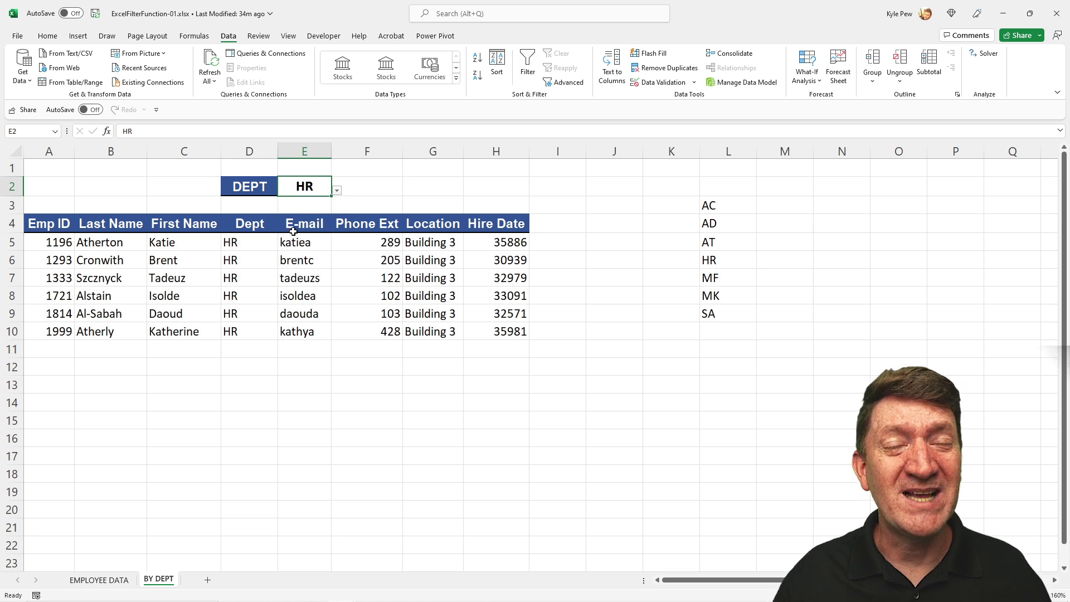